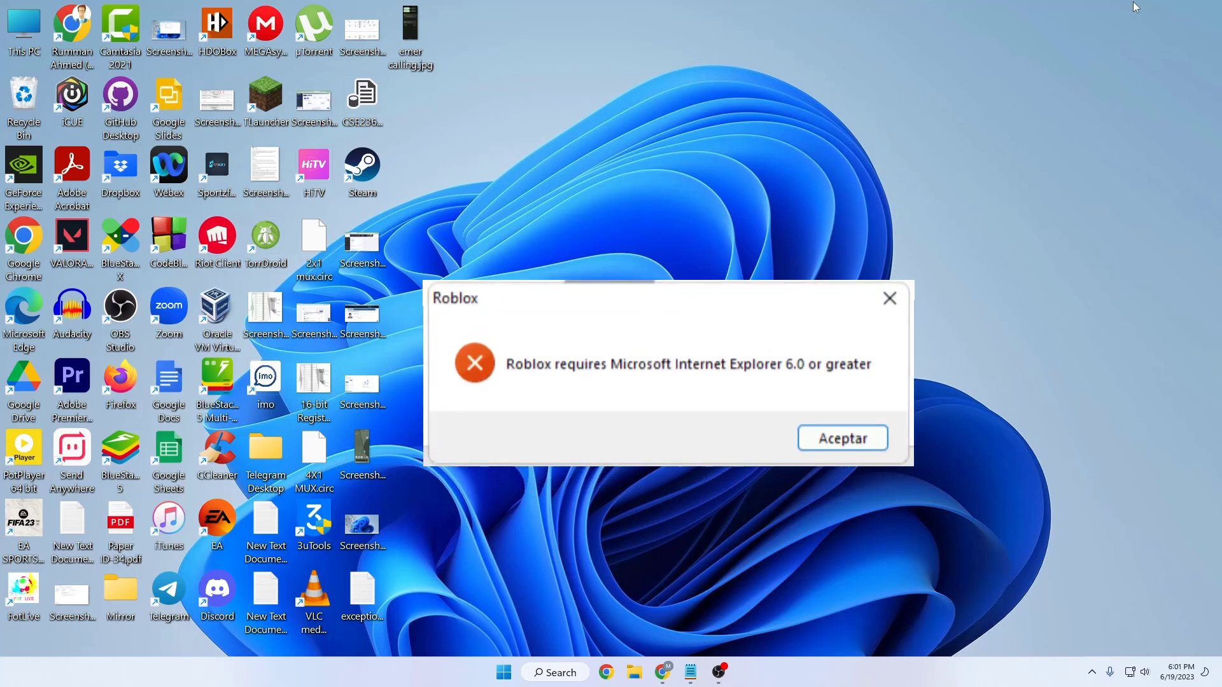
# Dismiss the Roblox error saying Internet Explorer 6.0 or greater is required.
pyautogui.press('Return')
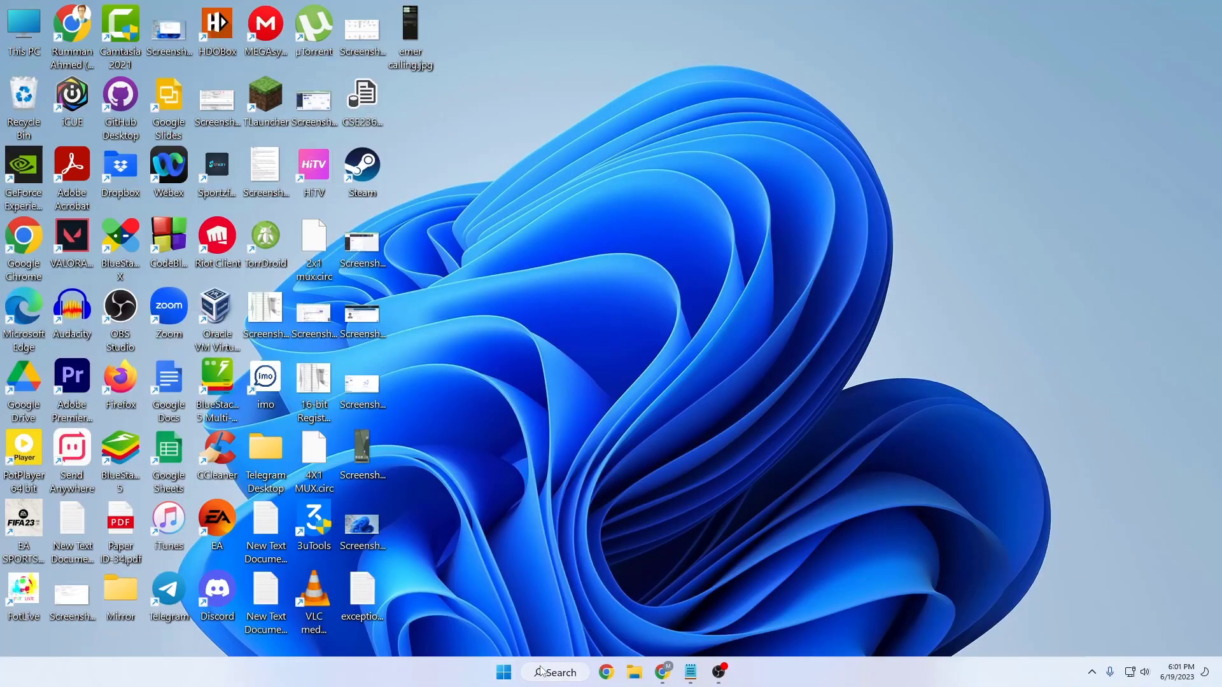
# Search Start for 'registry' and launch the Registry Editor app.
pyautogui.click(541, 670)
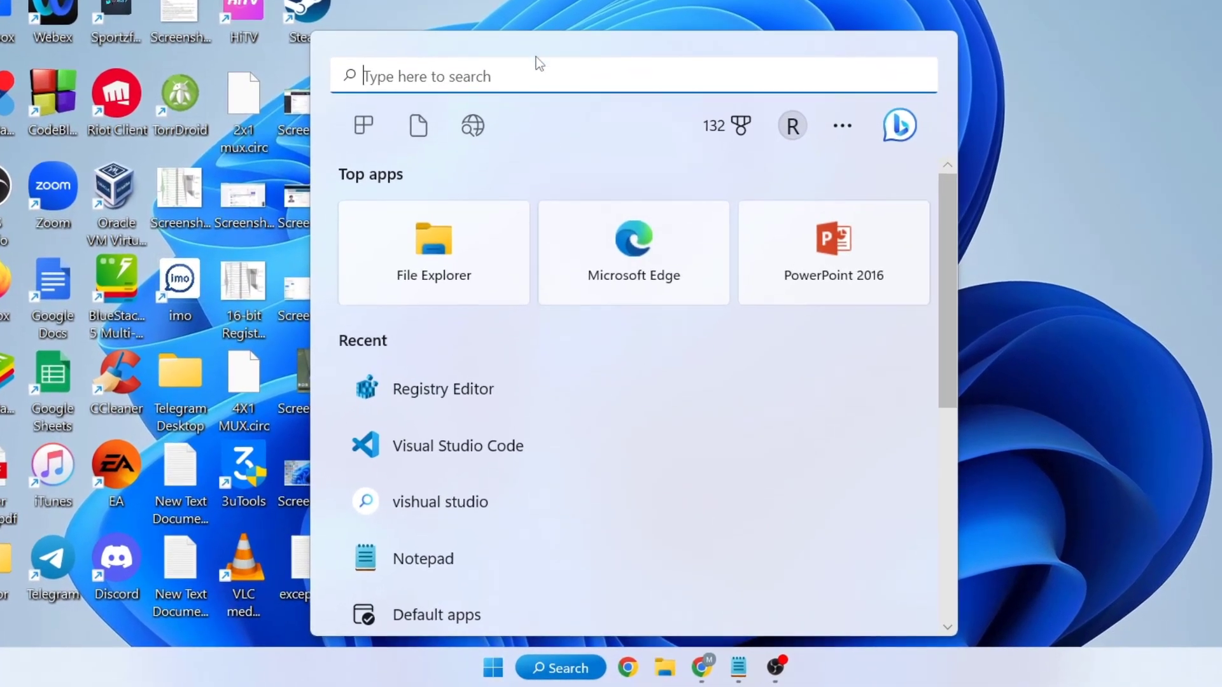
pyautogui.write('registry')
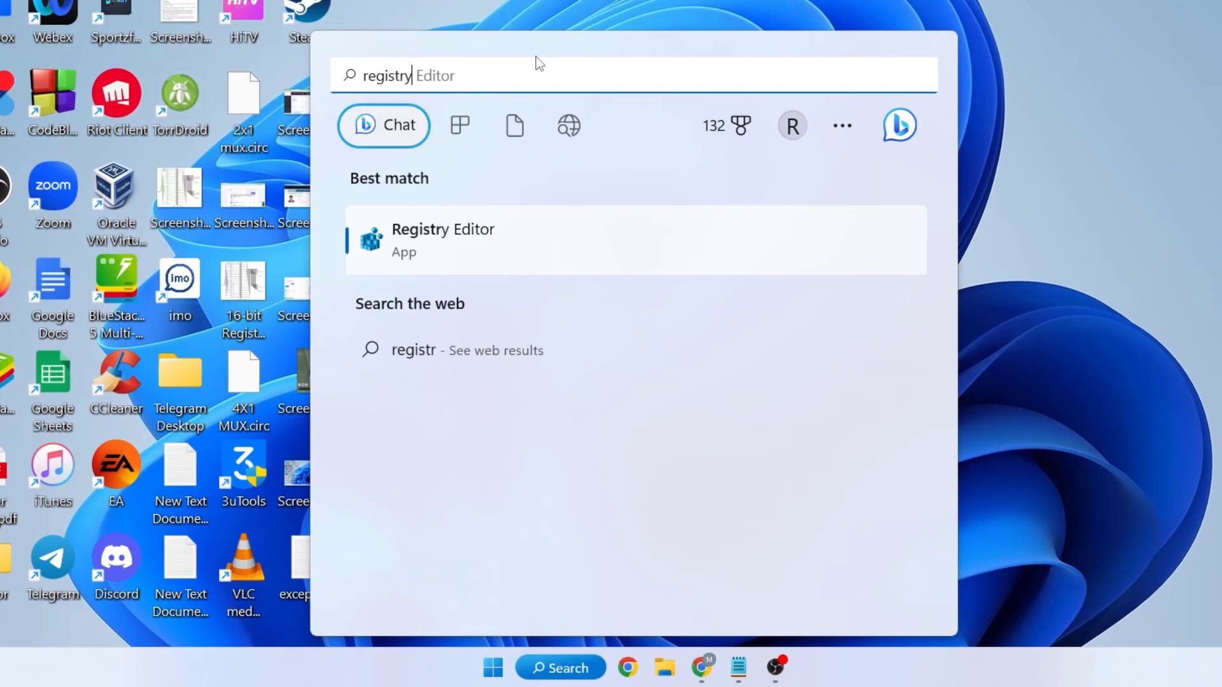
pyautogui.press('Right')
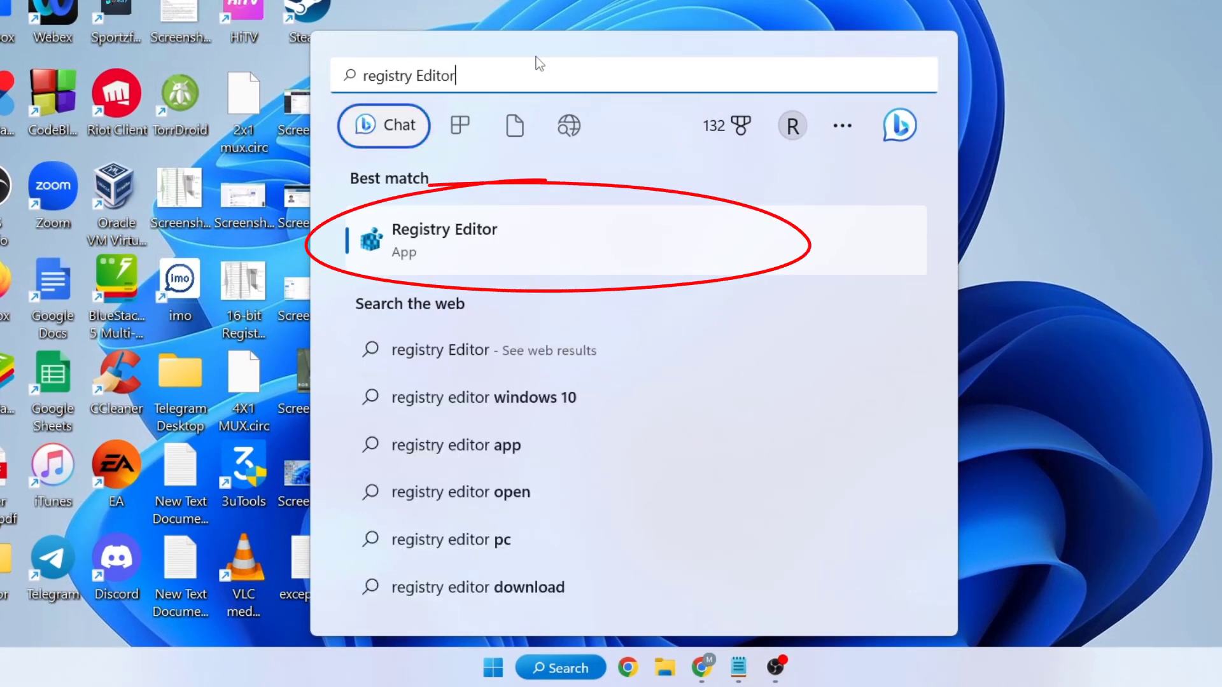
pyautogui.click(456, 232)
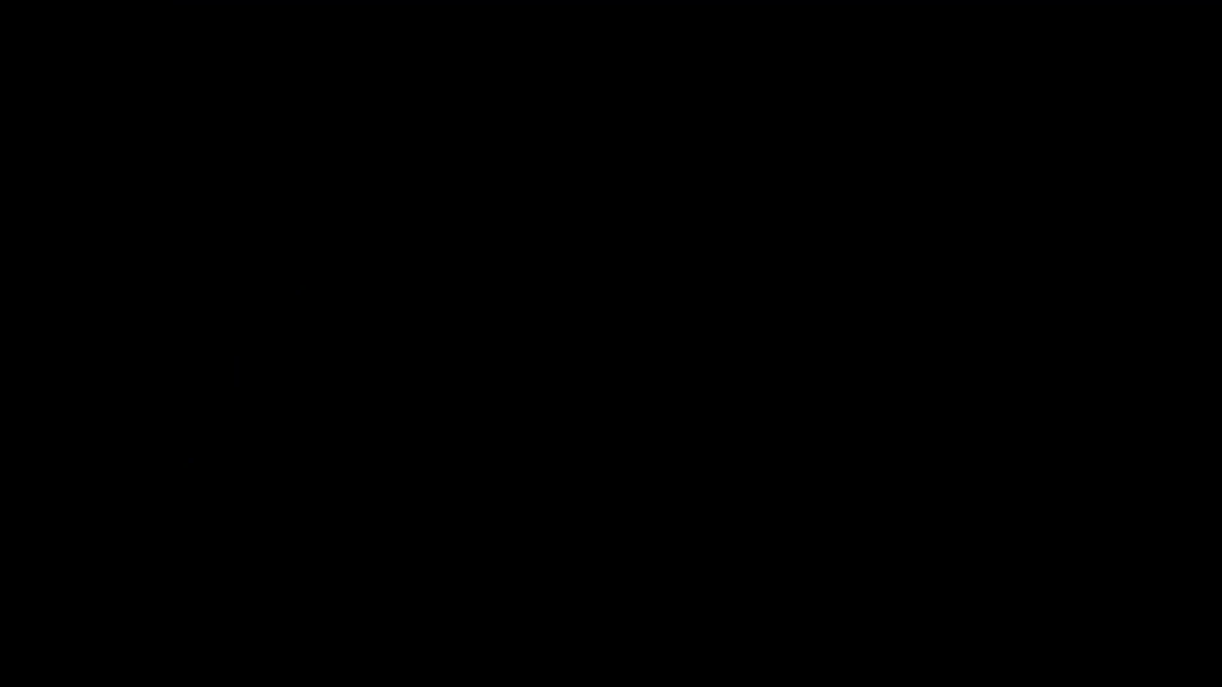
# Allow Registry Editor admin rights and copy the WOW6432Node Internet Explorer key path from Notepad.
pyautogui.click(556, 366)
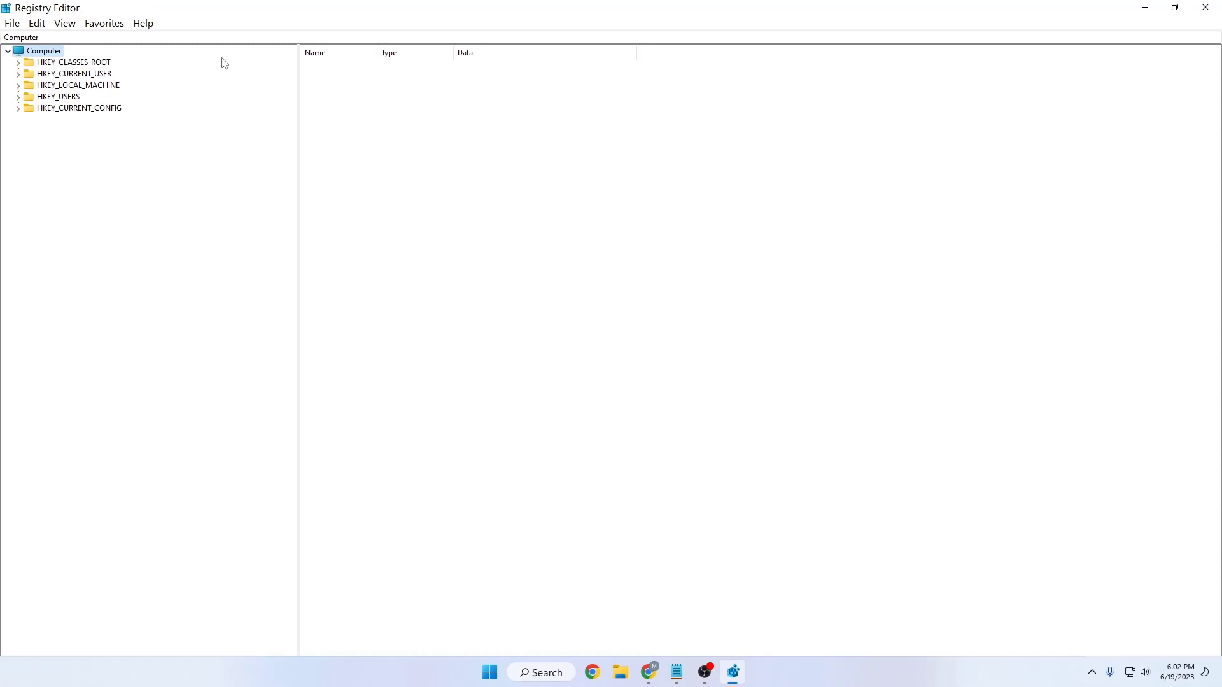
pyautogui.click(51, 37)
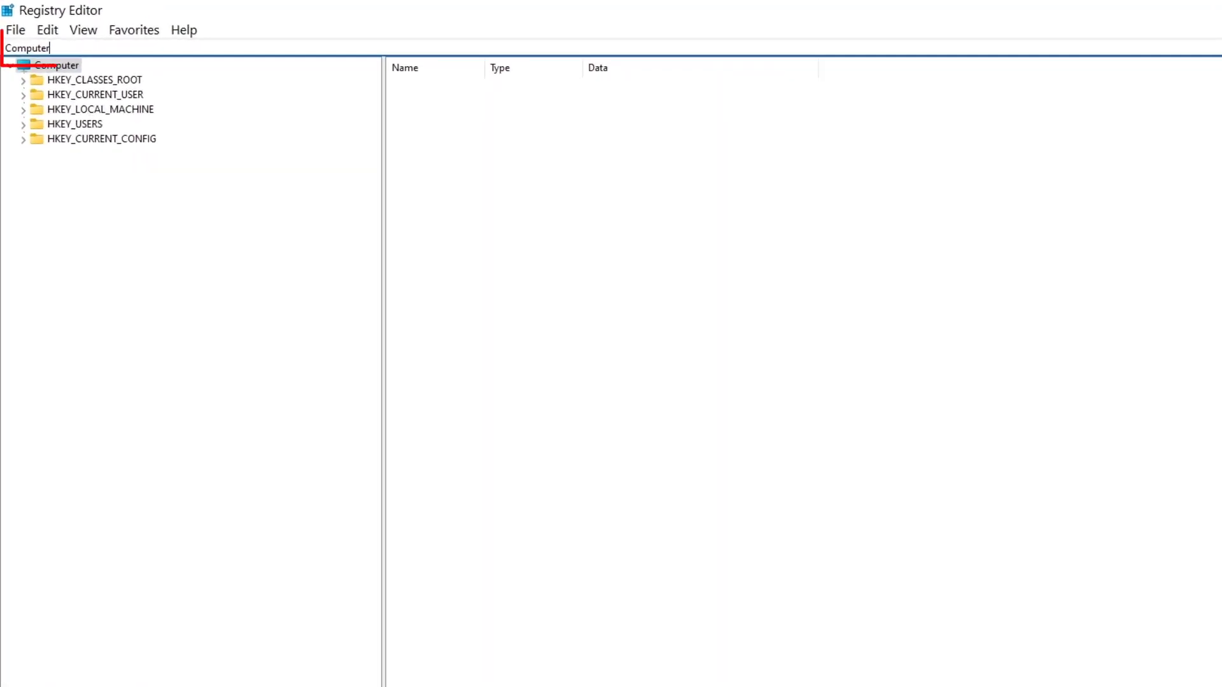
pyautogui.hotkey('alt', 'Tab')
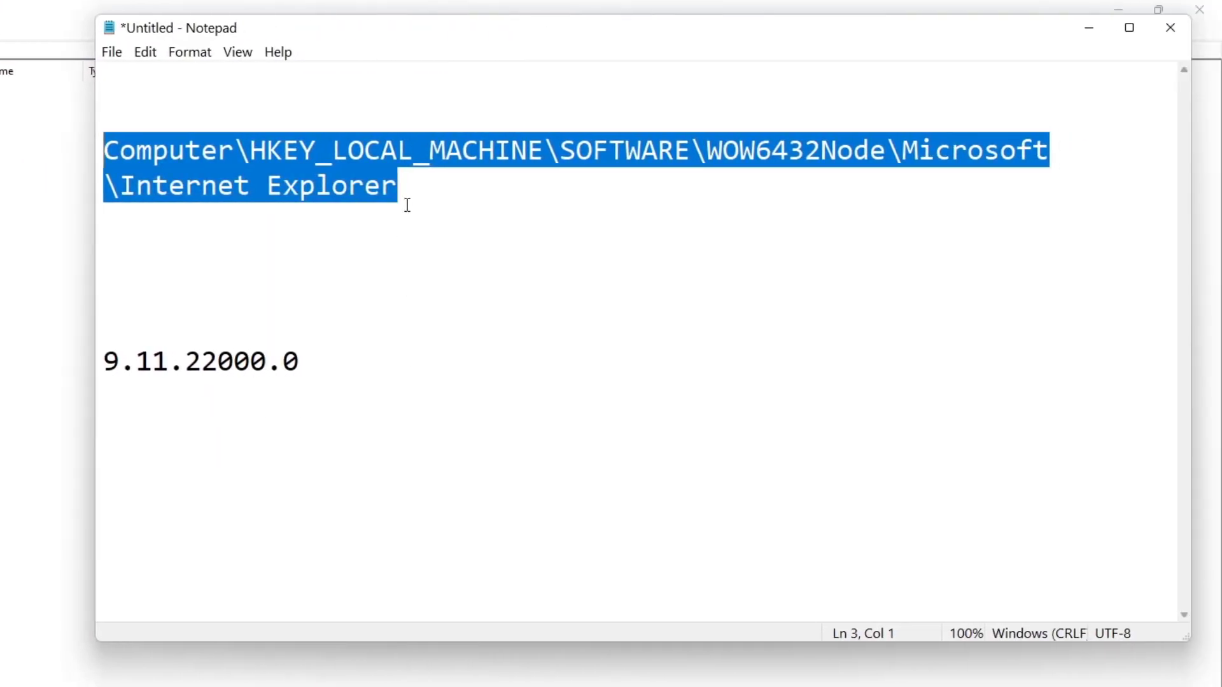
pyautogui.click(833, 267)
pyautogui.moveTo(403, 204); pyautogui.dragTo(103, 153)
pyautogui.click(417, 174)
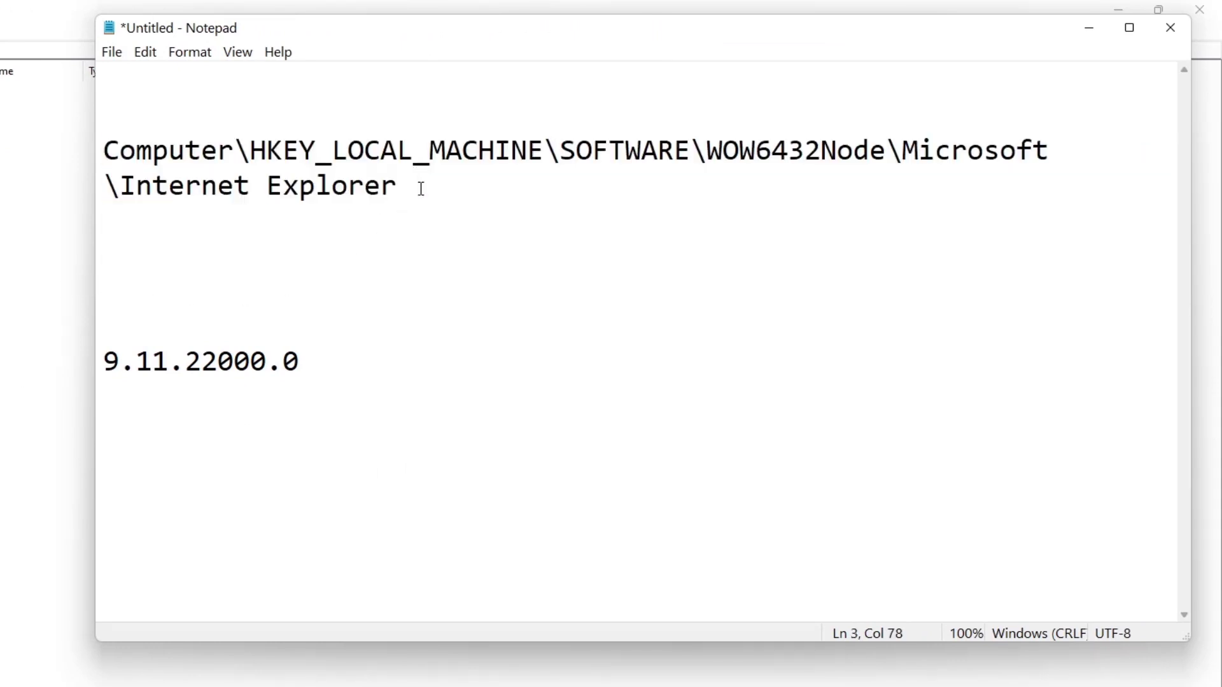
pyautogui.moveTo(421, 189); pyautogui.dragTo(103, 141)
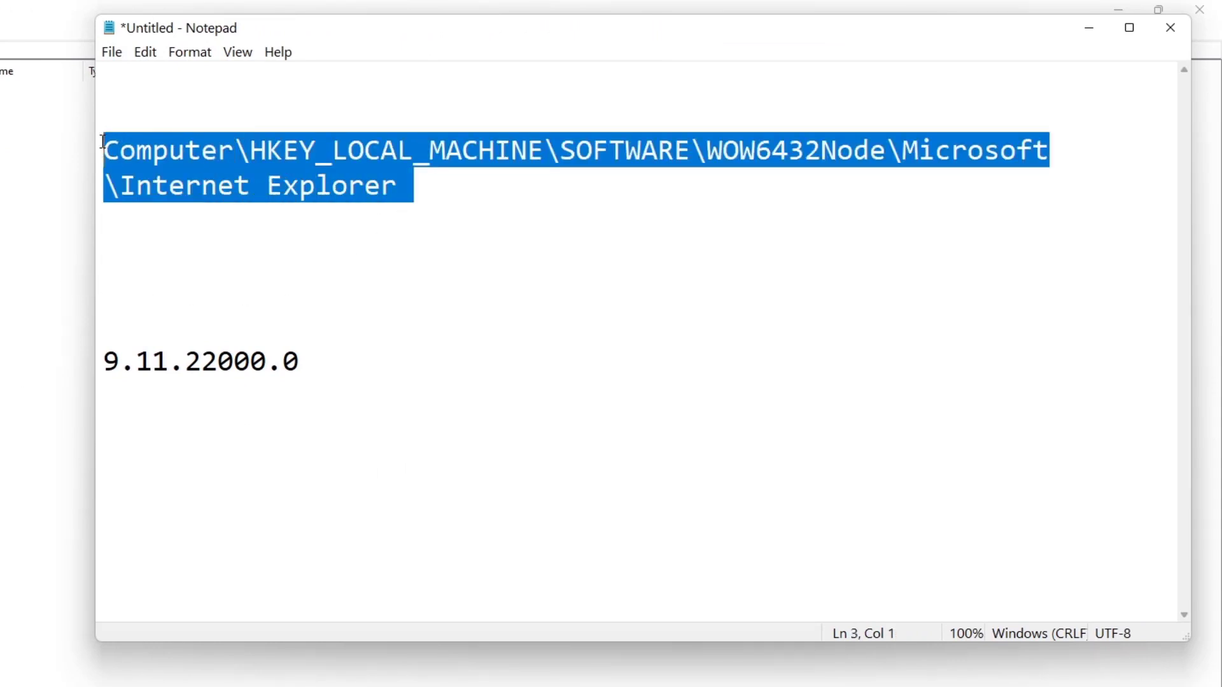
pyautogui.rightClick(131, 148)
pyautogui.click(184, 215)
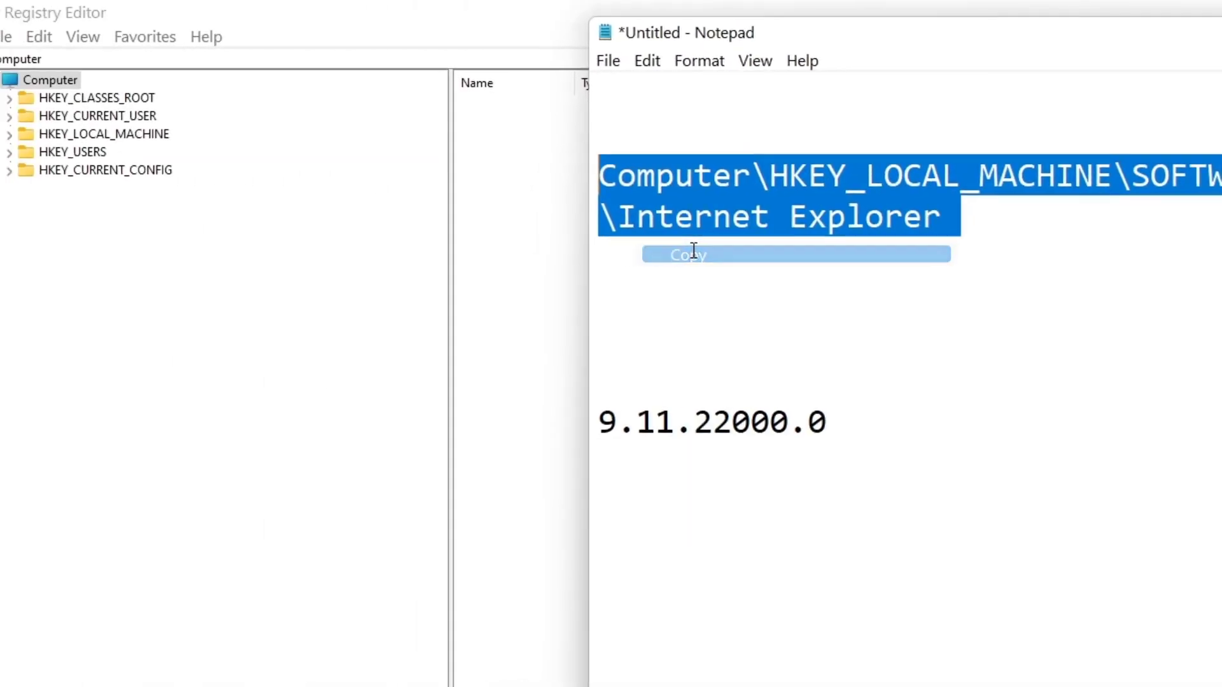
pyautogui.click(25, 58)
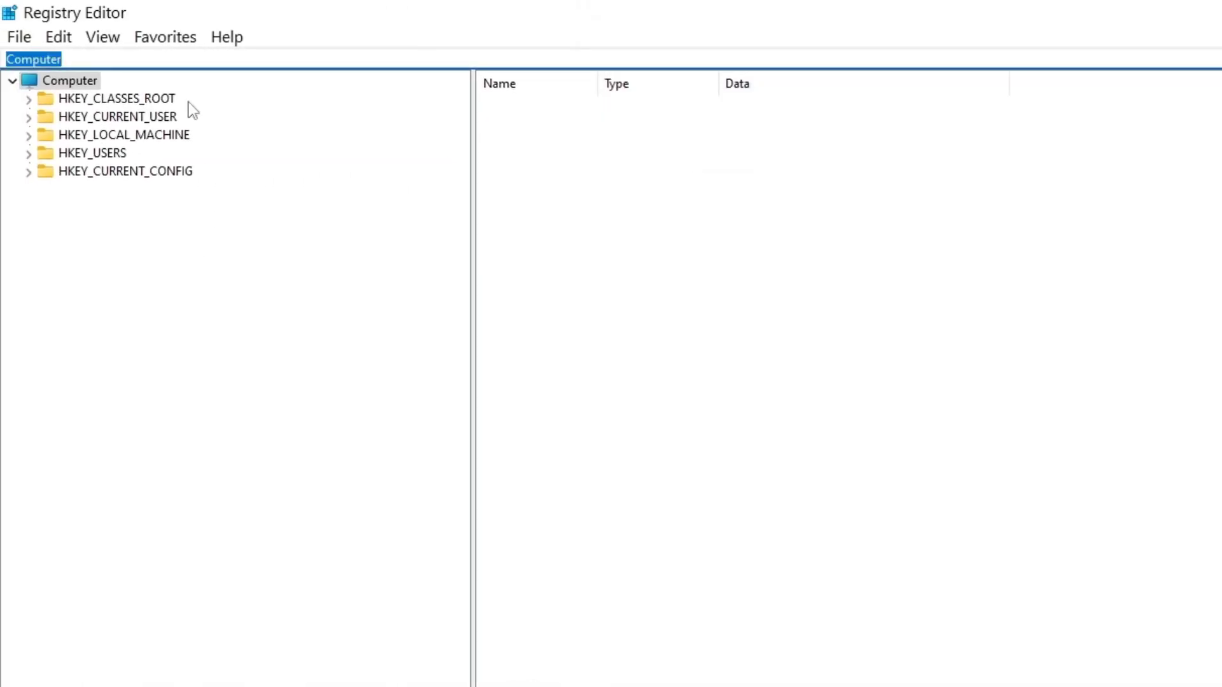
# Paste HKEY_LOCAL_MACHINE\SOFTWARE\WOW6432Node\Microsoft\Internet Explorer into the address bar and go there.
pyautogui.click(229, 409)
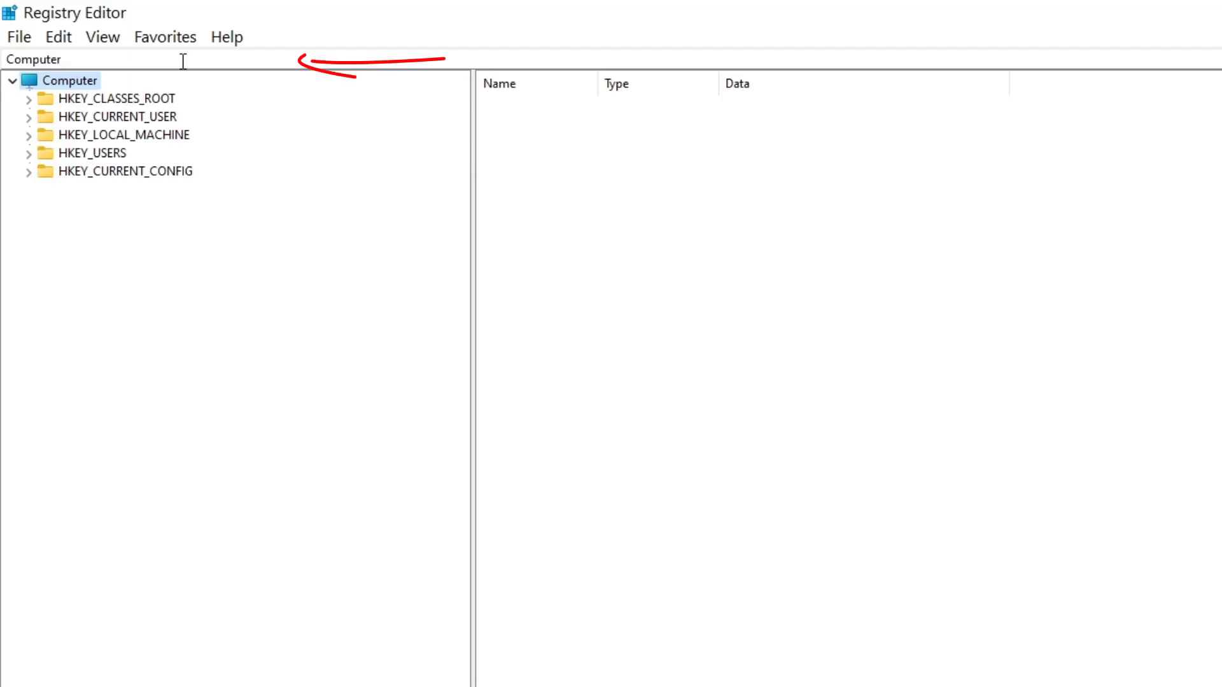
pyautogui.click(183, 61)
pyautogui.click(182, 61)
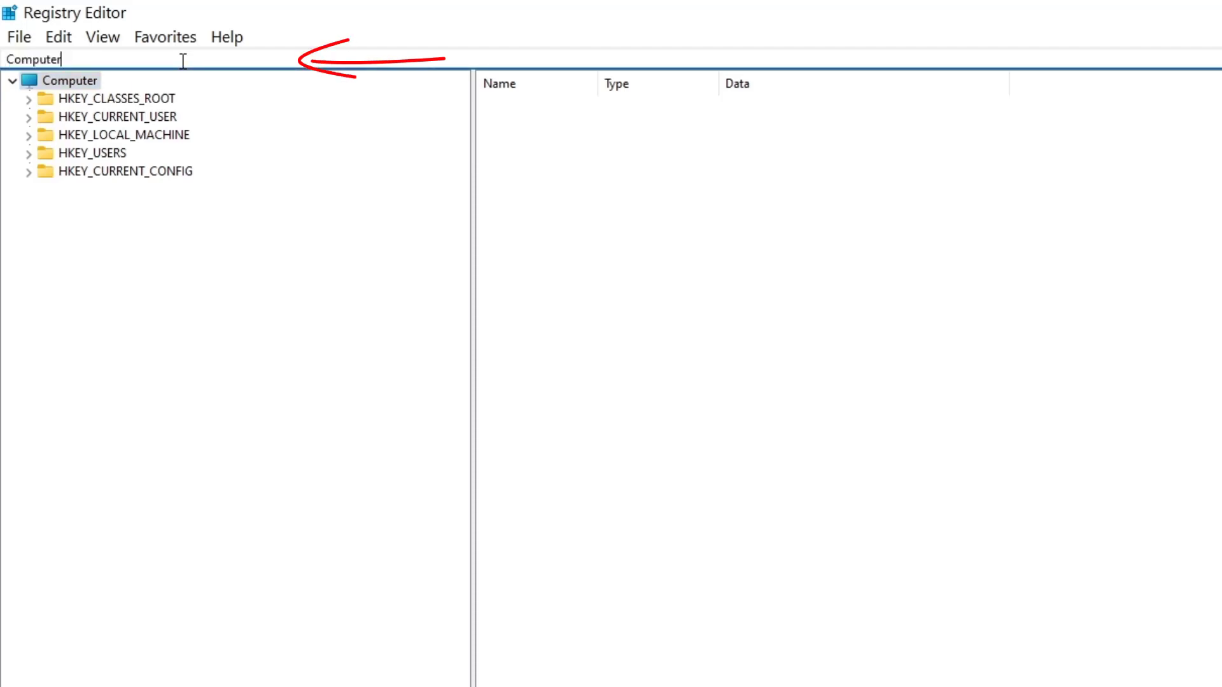
pyautogui.doubleClick(182, 61)
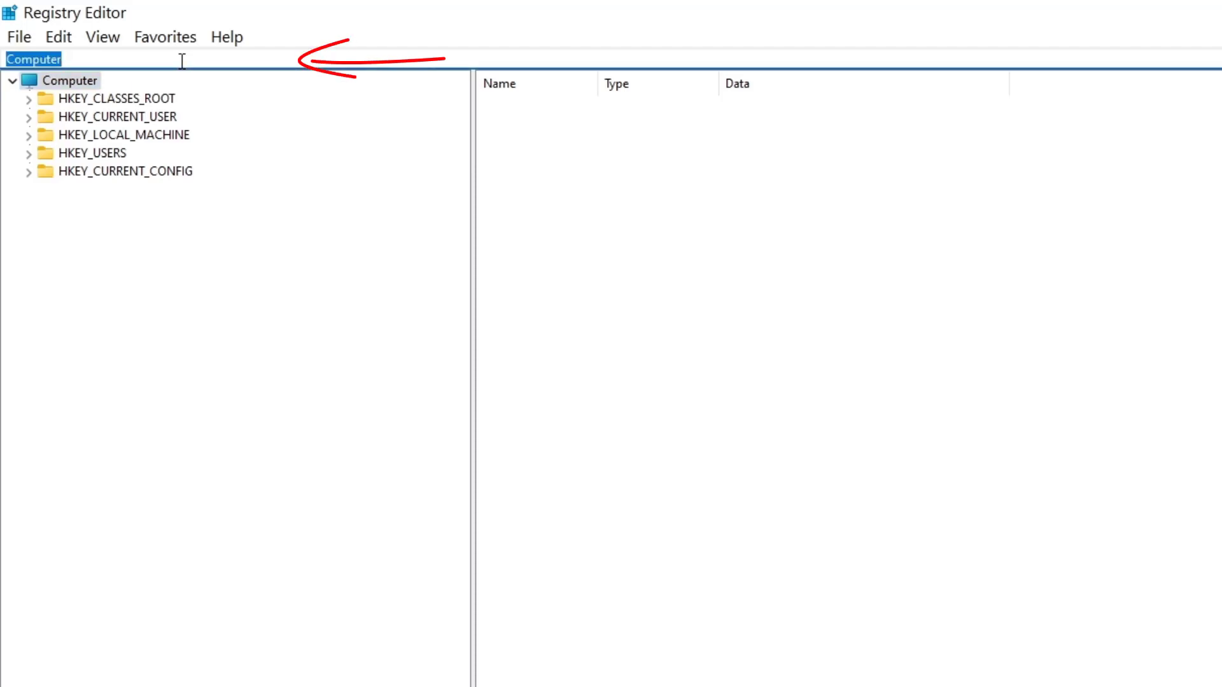
pyautogui.rightClick(181, 61)
pyautogui.click(233, 163)
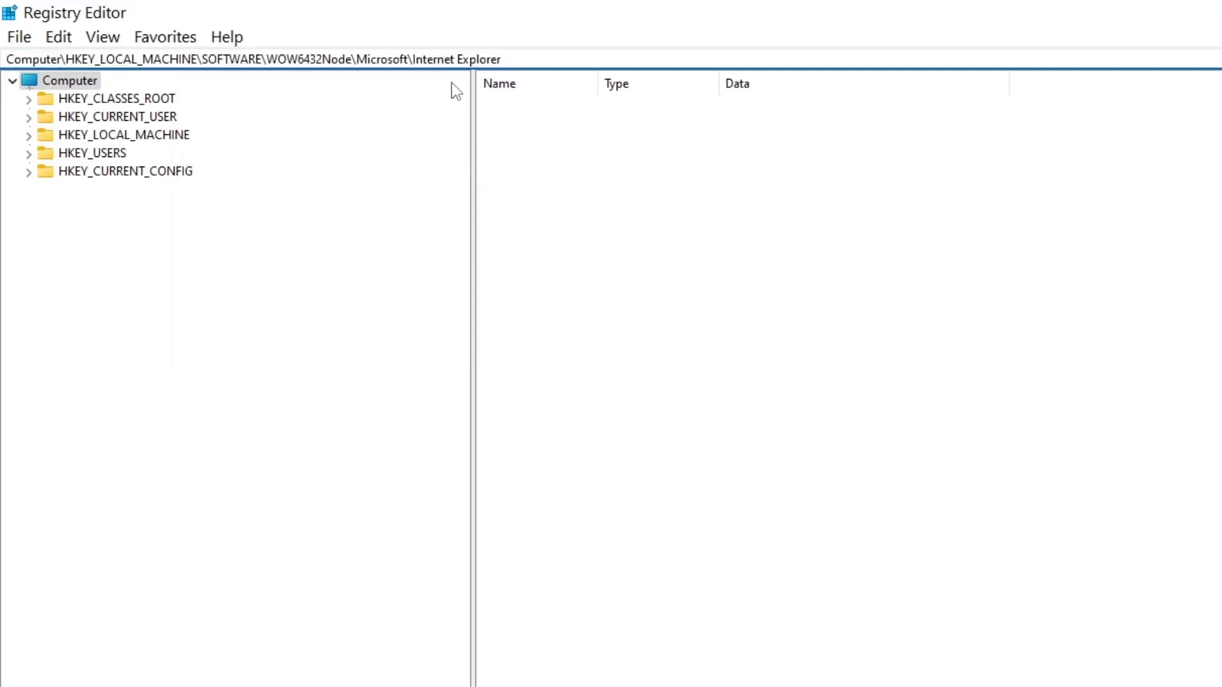
pyautogui.press('Return')
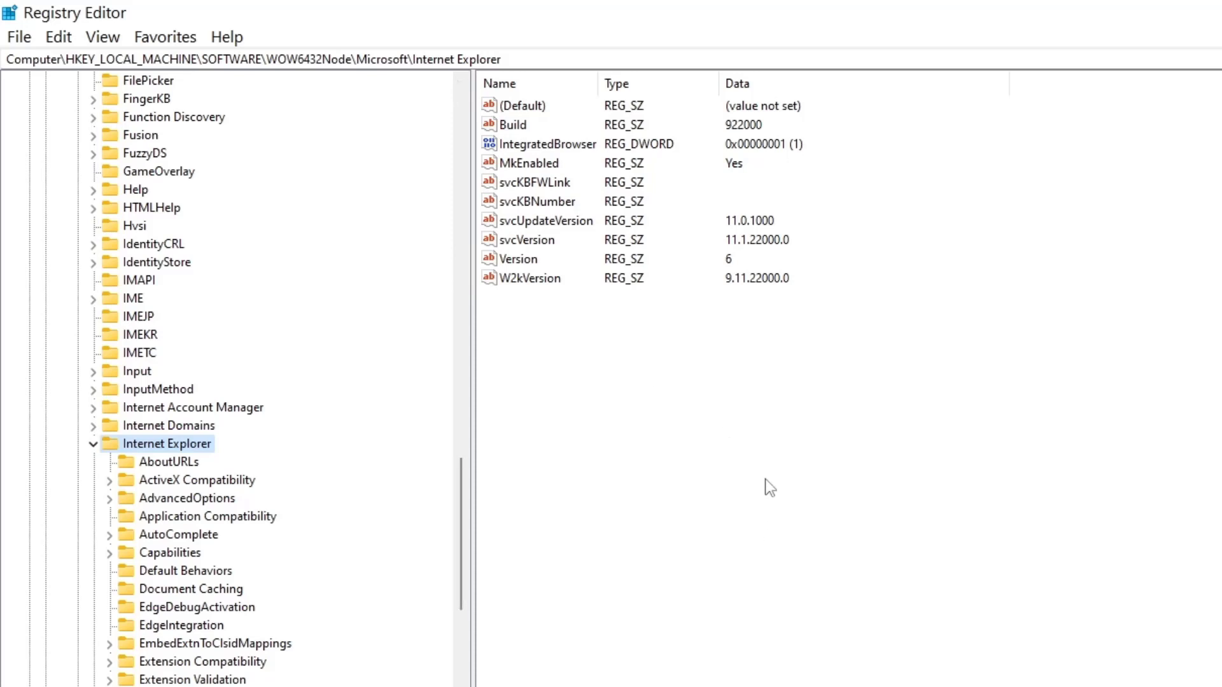
# Open the Version value for editing and copy 9.11.22000.0 from the Notepad notes.
pyautogui.click(528, 260)
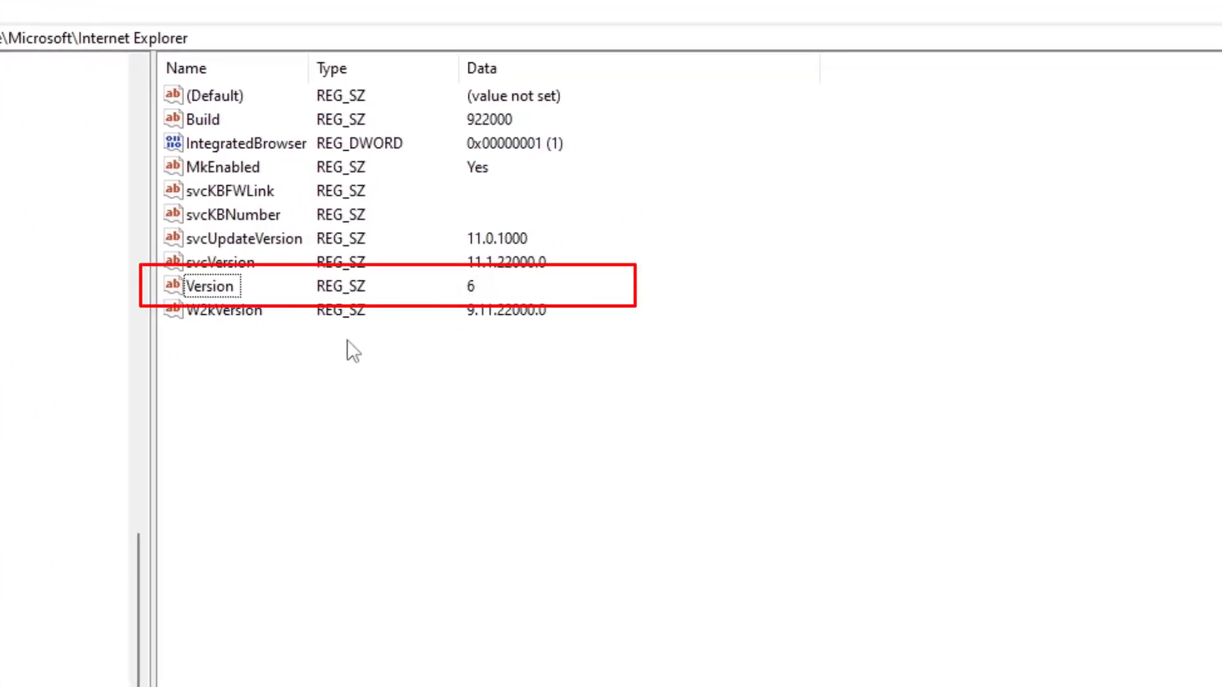
pyautogui.rightClick(210, 289)
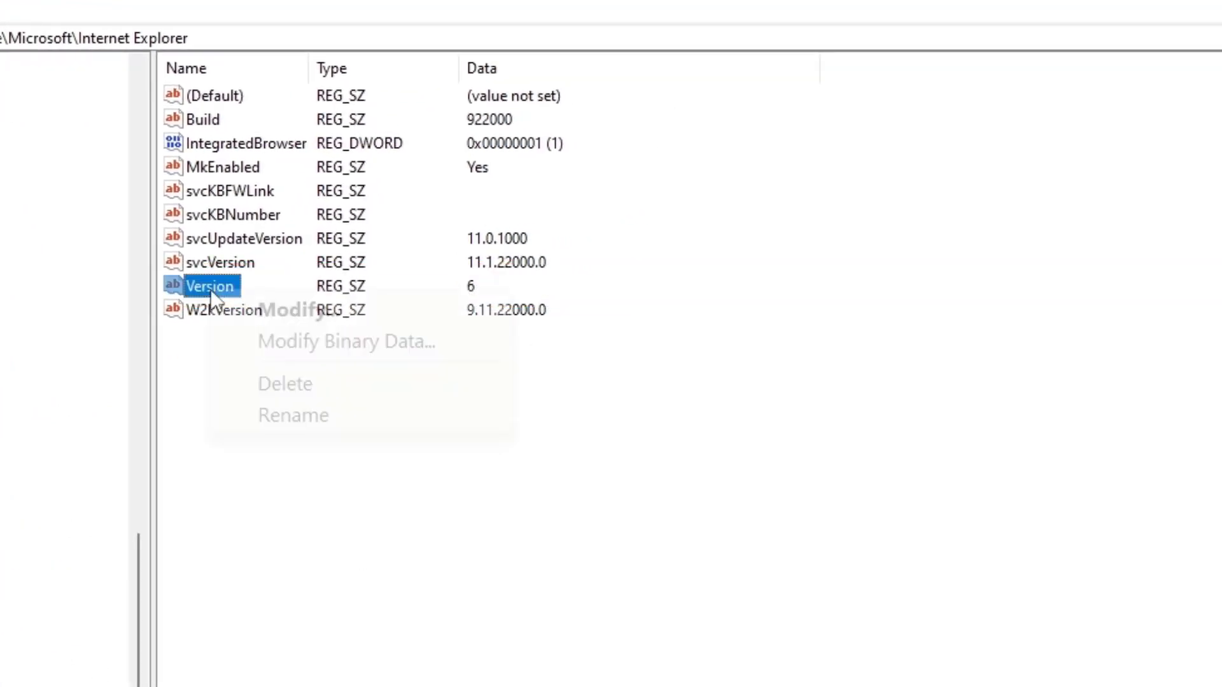
pyautogui.click(255, 310)
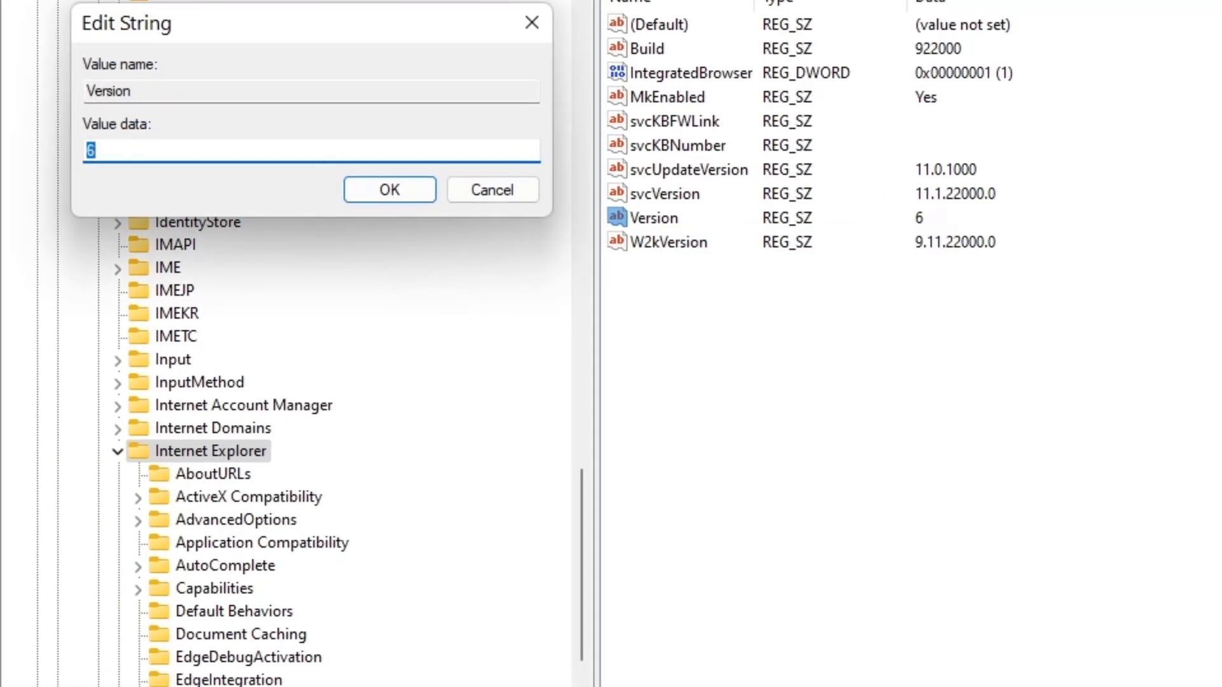
pyautogui.moveTo(1143, 439); pyautogui.dragTo(788, 455)
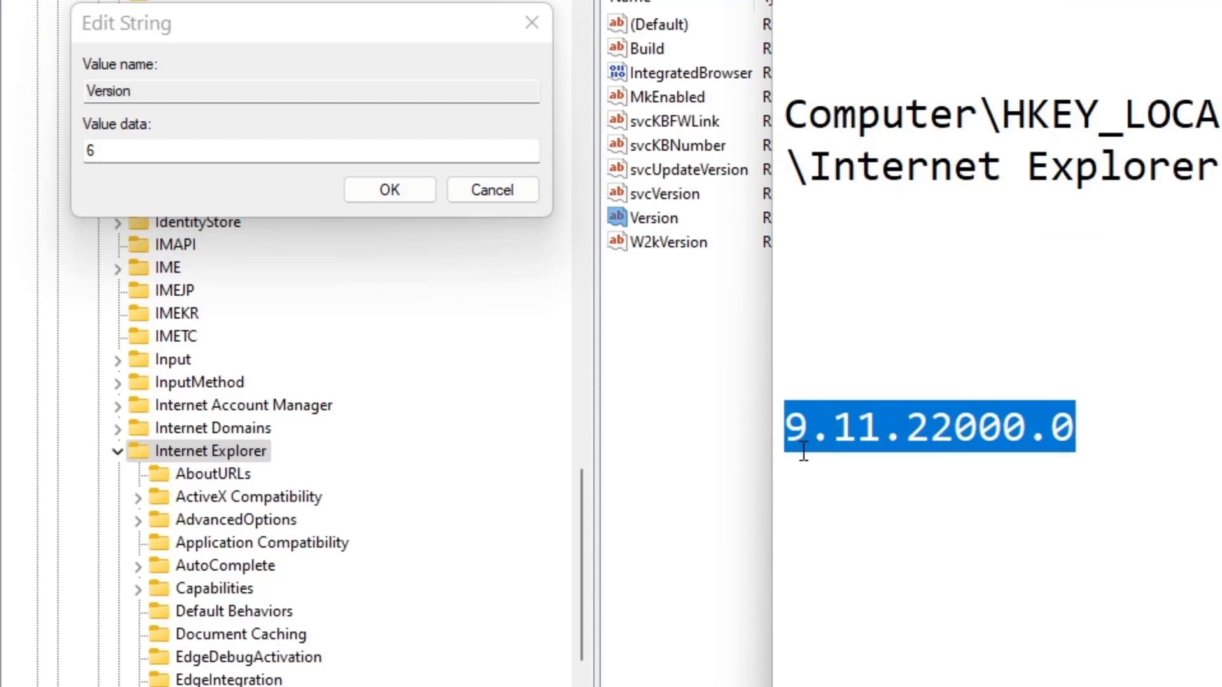
pyautogui.rightClick(841, 438)
pyautogui.click(926, 527)
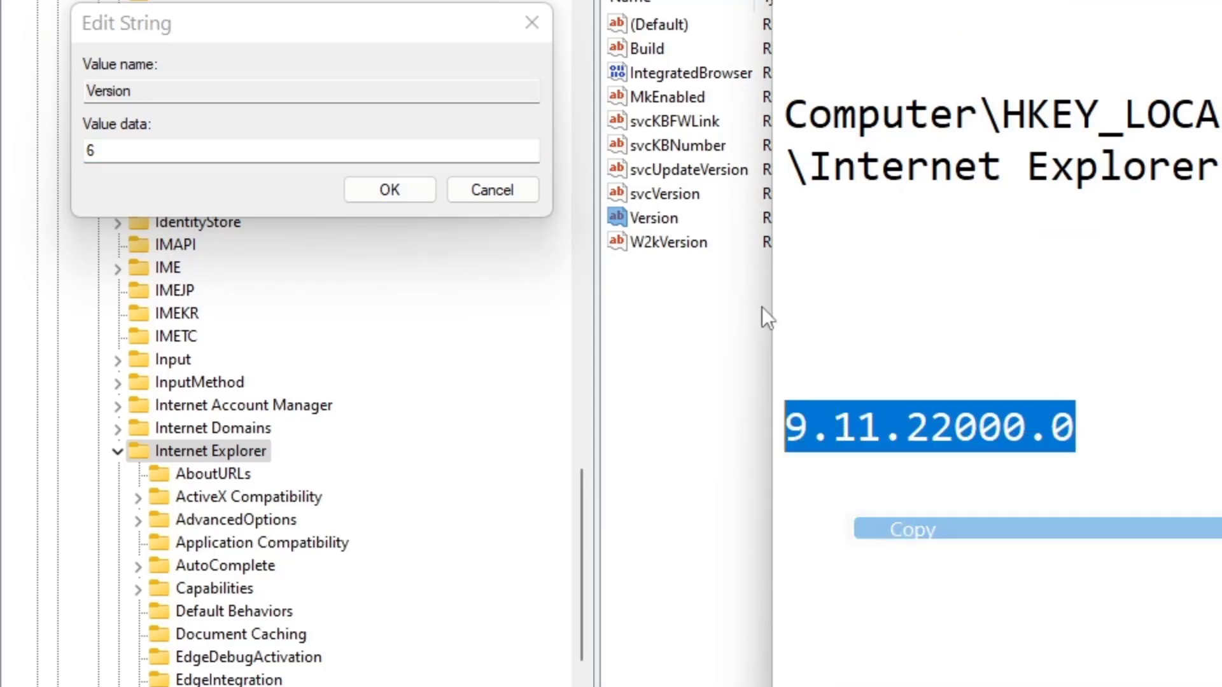
# Replace the Version data 6 with 9.11.22000.0 and save it.
pyautogui.click(509, 145)
pyautogui.rightClick(507, 145)
pyautogui.click(560, 346)
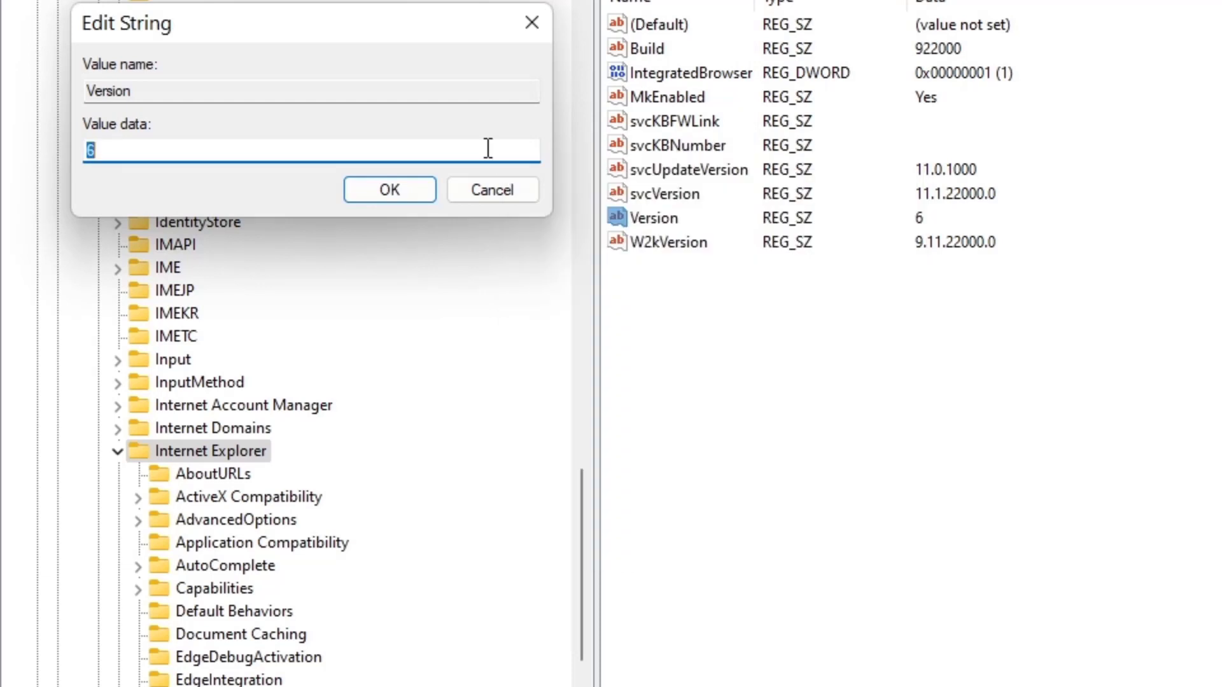
pyautogui.rightClick(487, 148)
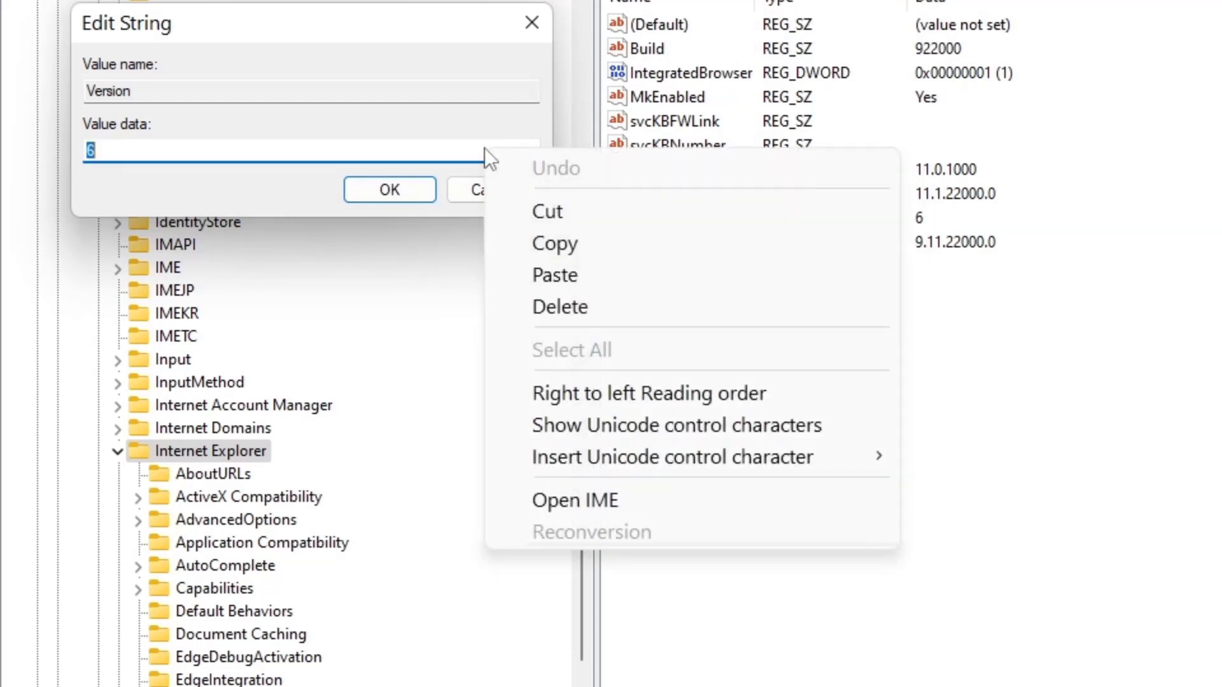
pyautogui.click(559, 277)
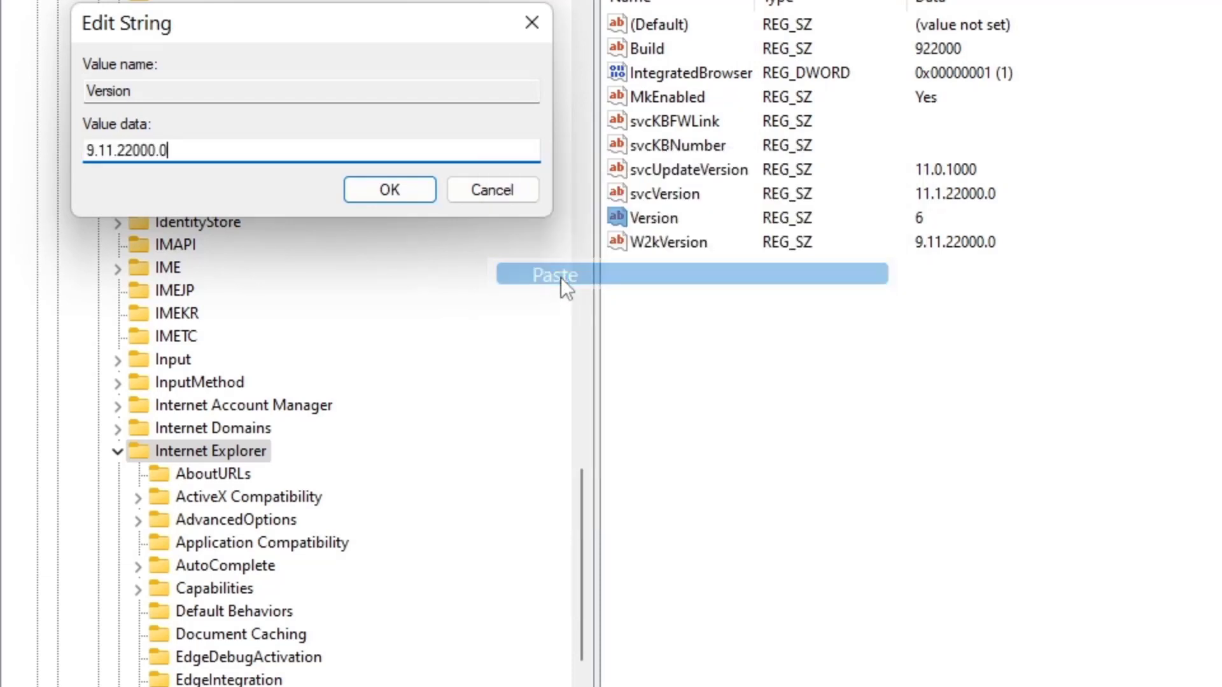
pyautogui.click(411, 186)
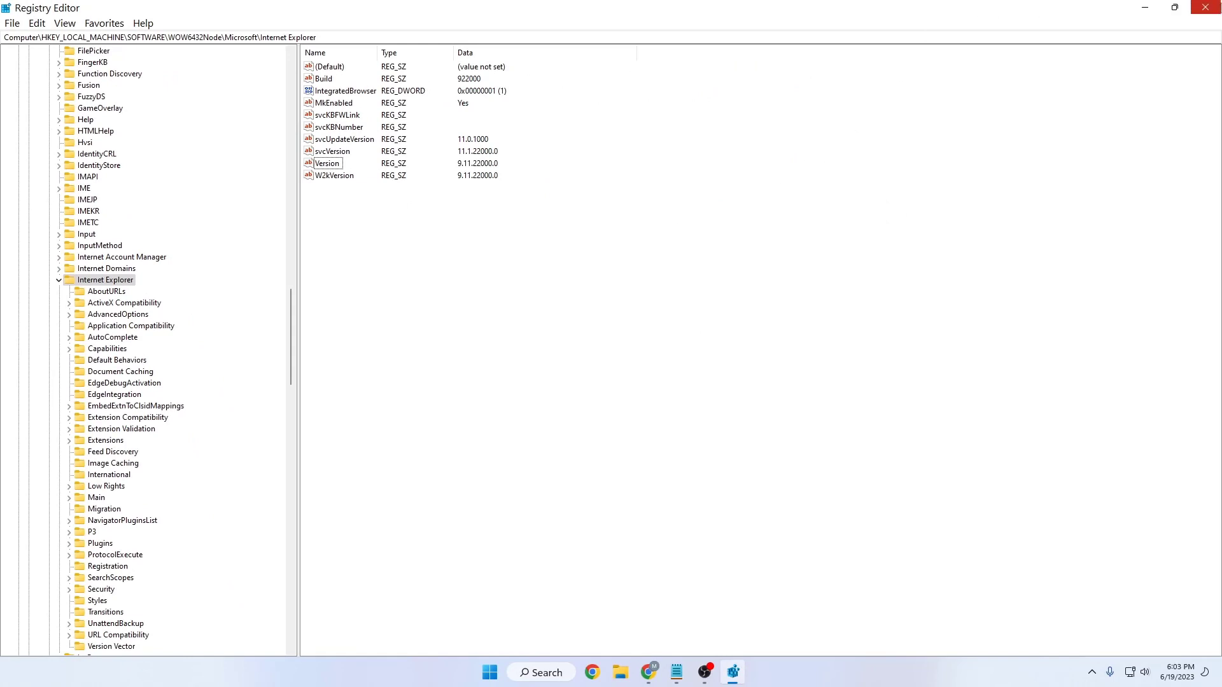
# Close Registry Editor, minimize the Notepad notes, and bring up the Start menu.
pyautogui.click(1204, 8)
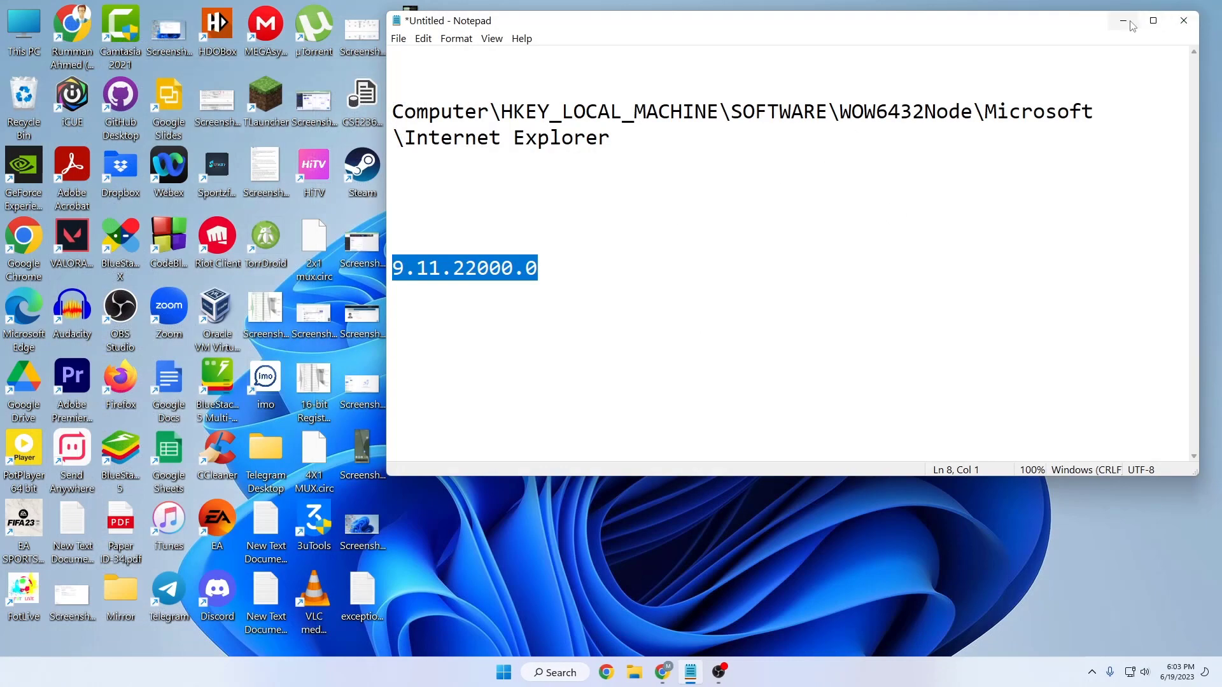
pyautogui.click(1123, 20)
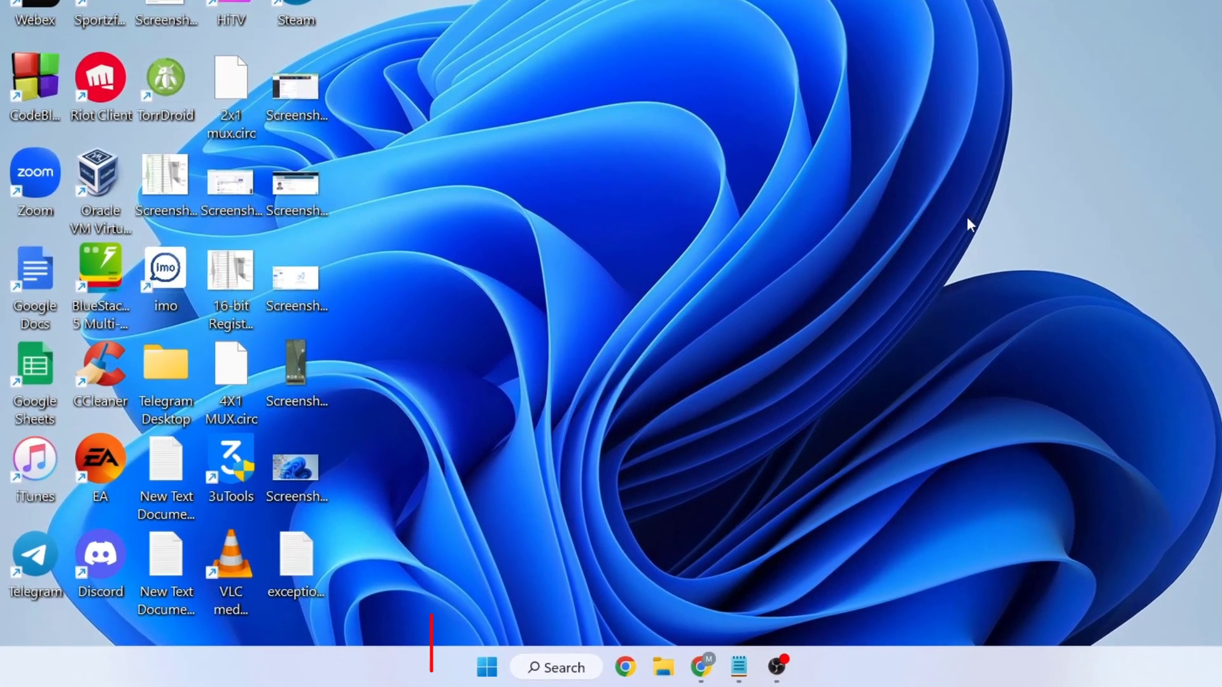
pyautogui.click(490, 655)
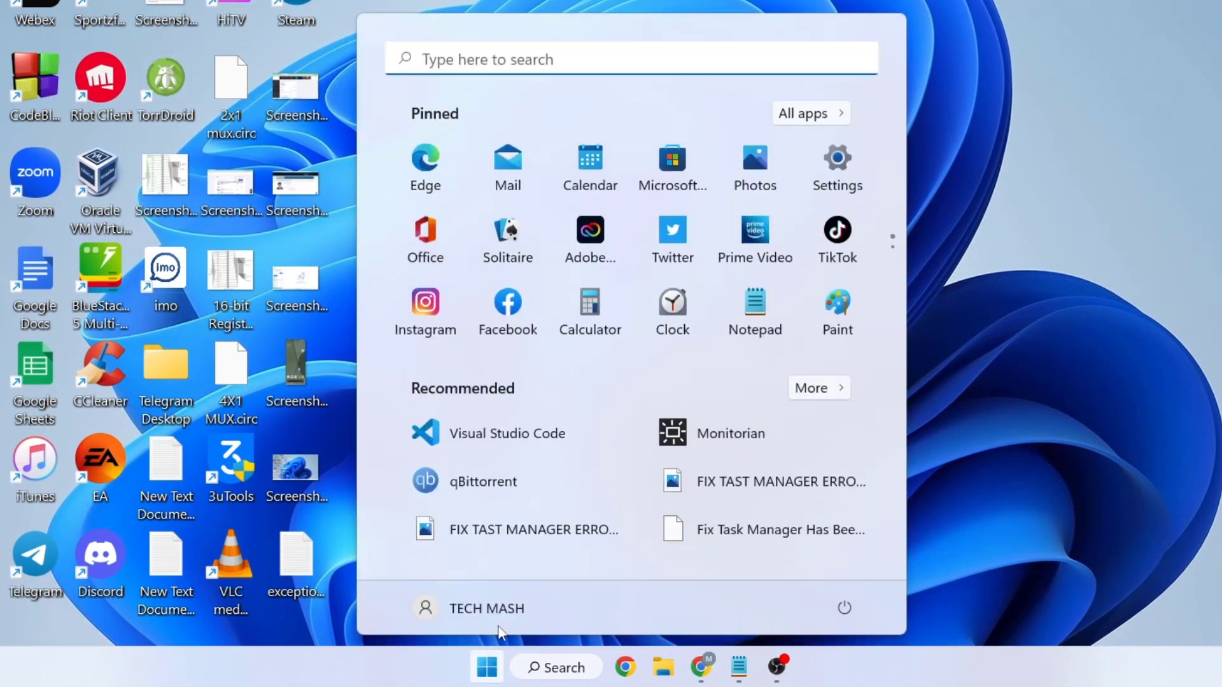
# Open Settings and navigate to Apps > Optional features.
pyautogui.click(855, 180)
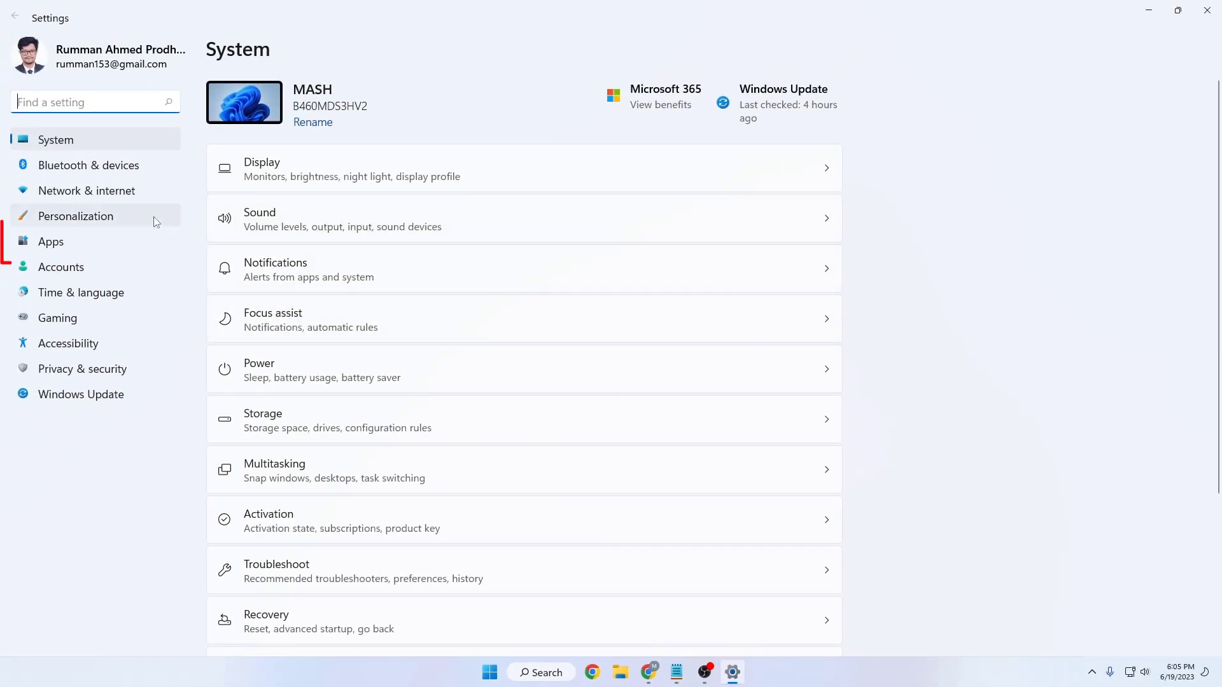
pyautogui.click(77, 250)
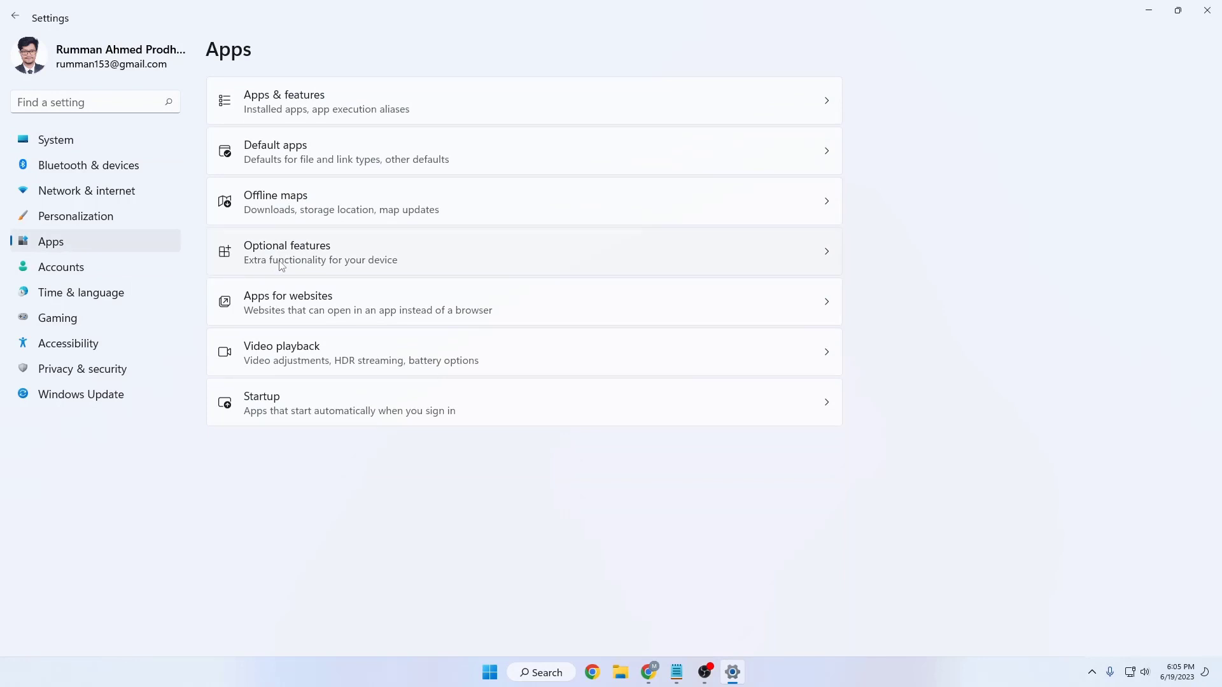
pyautogui.click(281, 266)
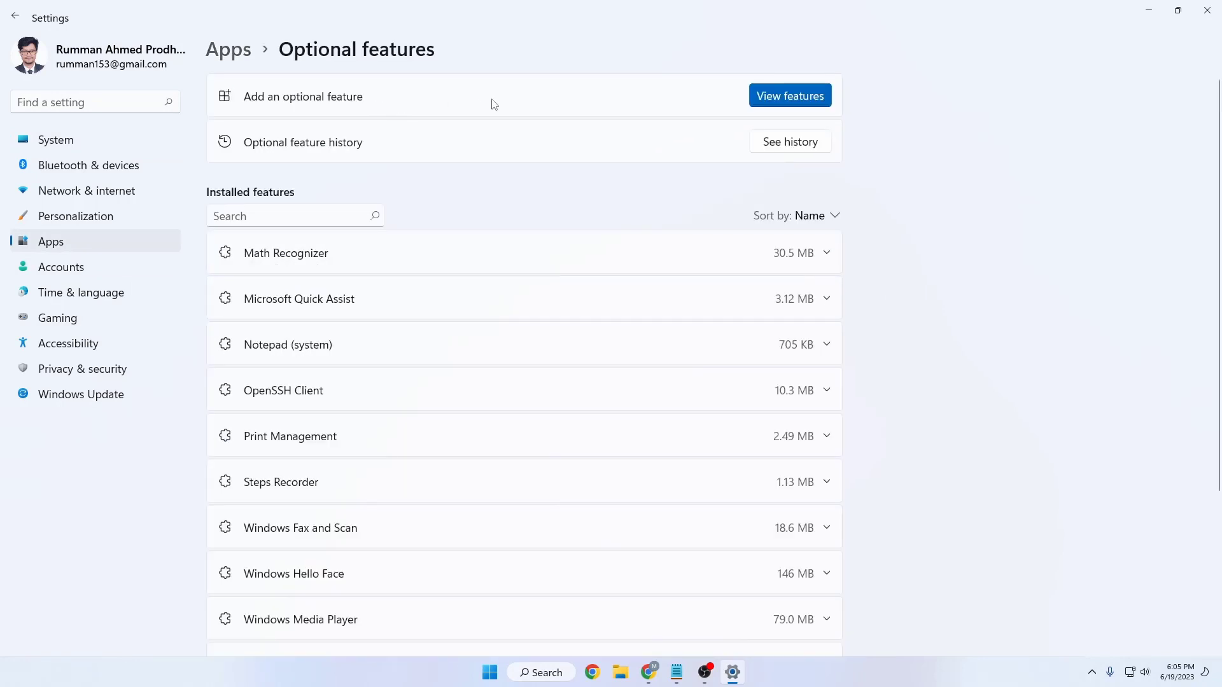
# Search features for 'inte' and install the Internet Explorer mode optional feature.
pyautogui.click(804, 95)
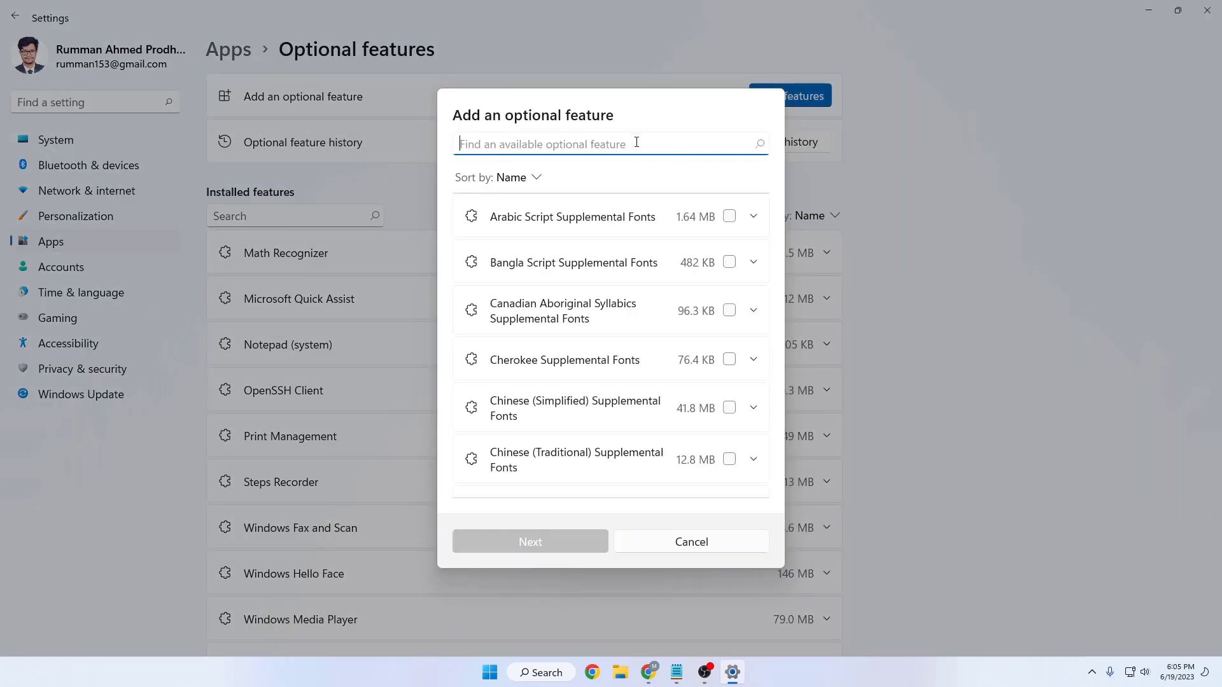
pyautogui.write('interne')
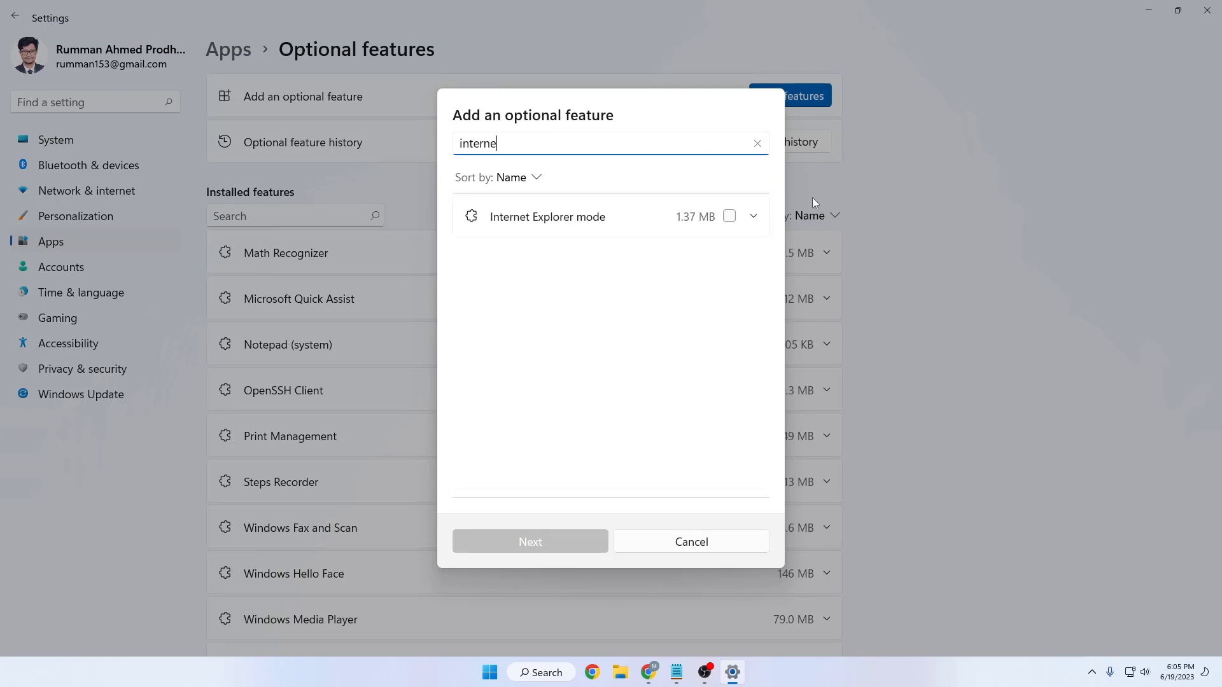
pyautogui.click(729, 216)
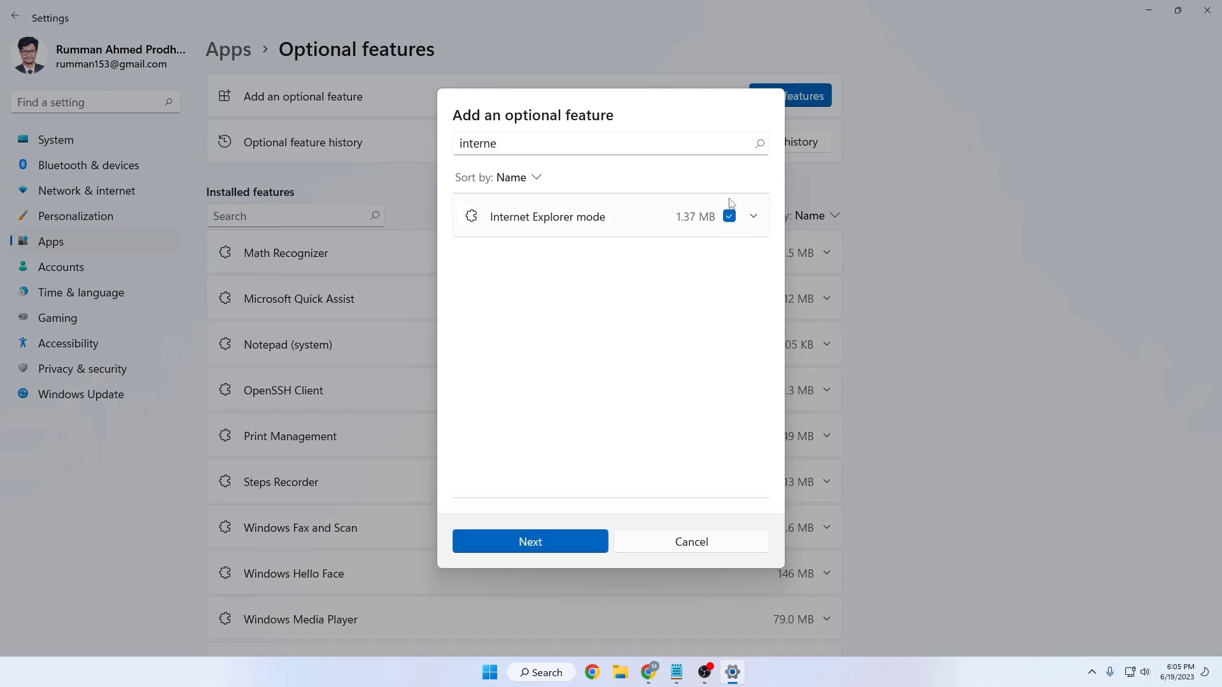
pyautogui.click(564, 549)
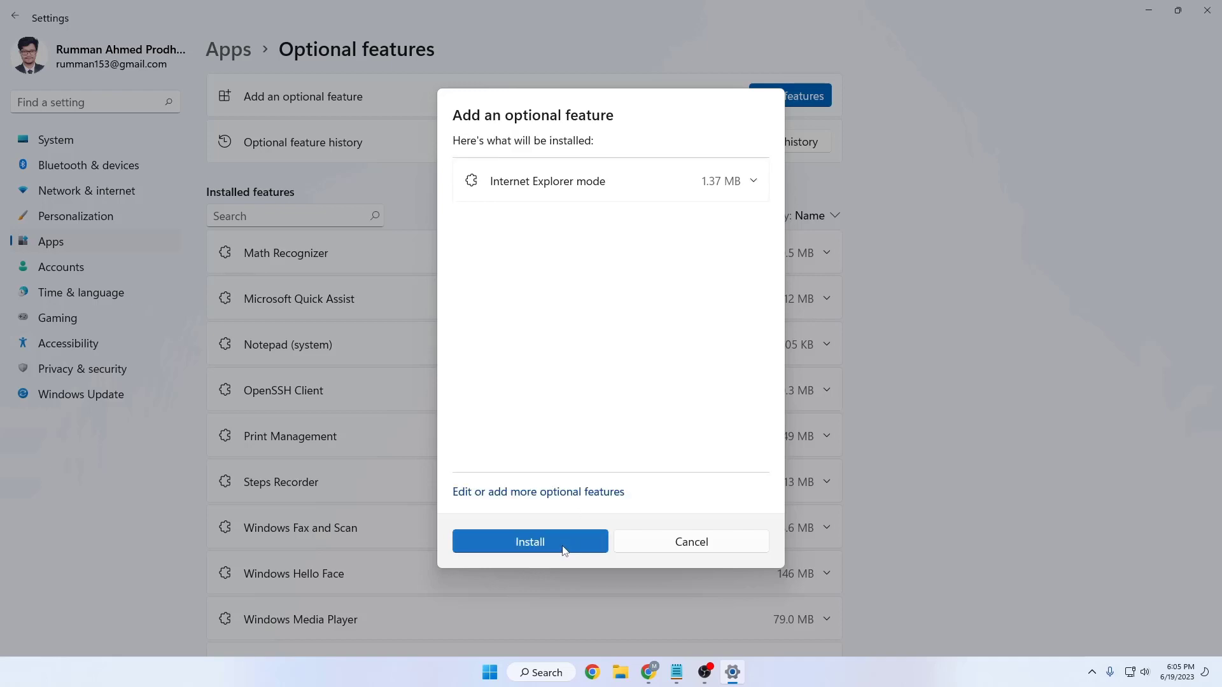
pyautogui.click(563, 549)
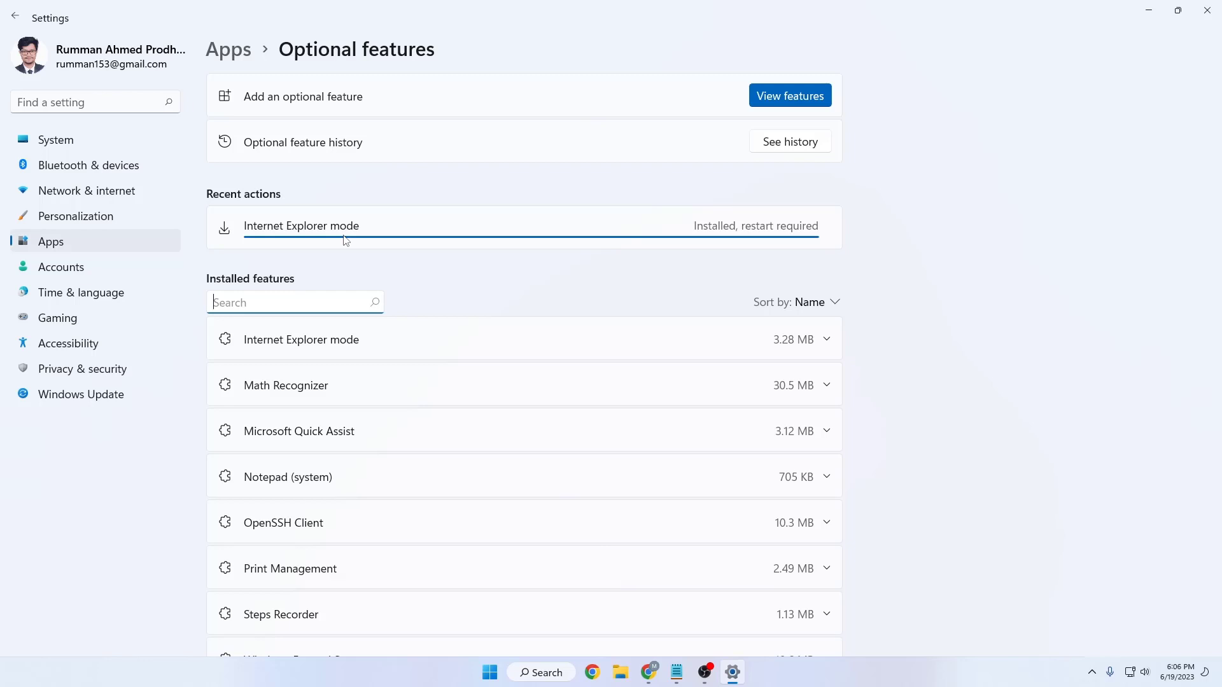
# Close Settings and restart the computer from the Start menu power options.
pyautogui.hotkey('alt', 'F4')
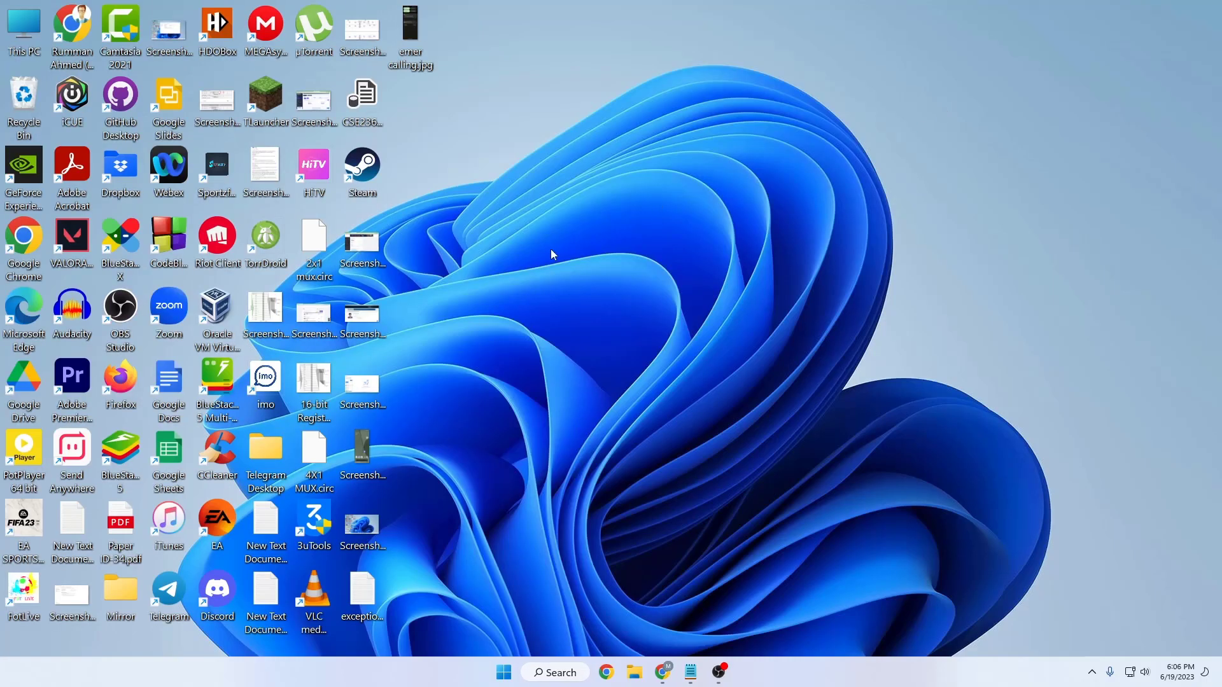
pyautogui.click(554, 673)
pyautogui.click(503, 672)
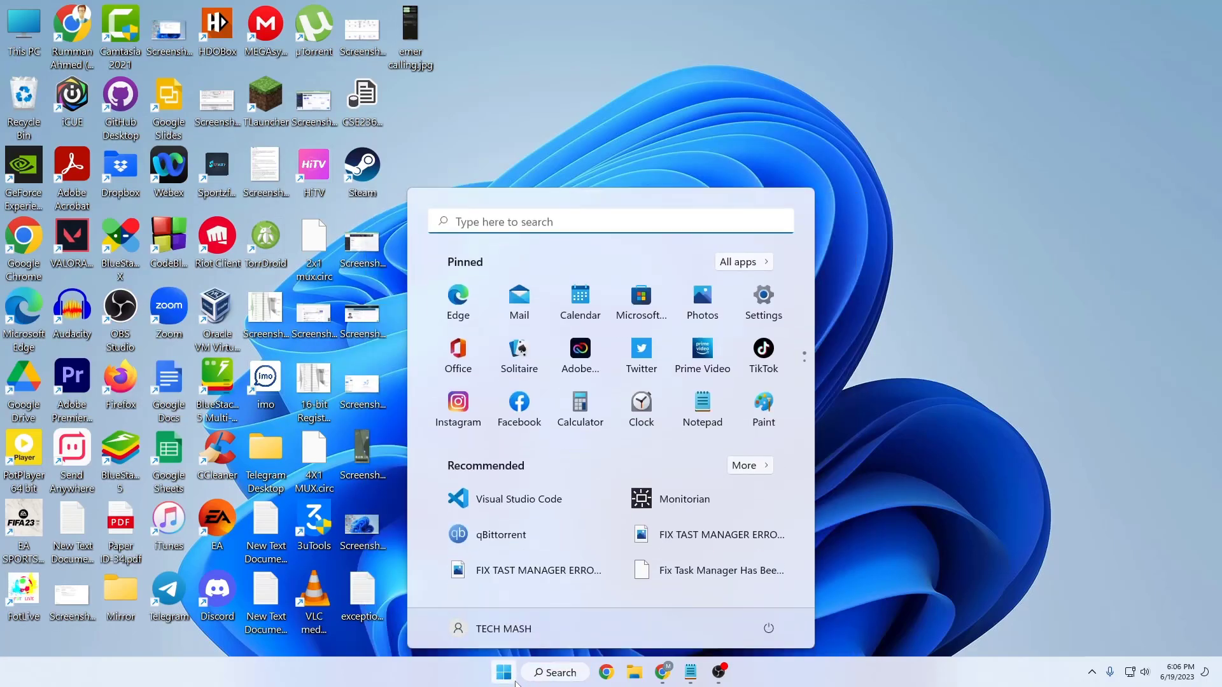
pyautogui.click(767, 628)
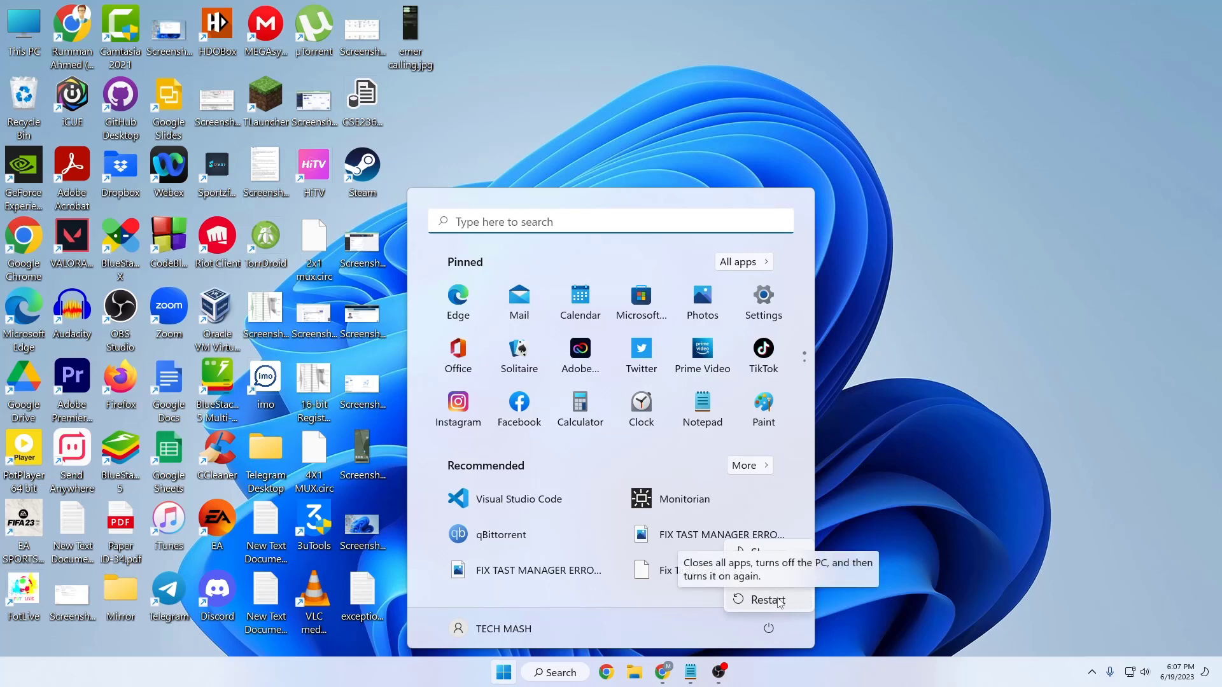
pyautogui.click(1093, 163)
pyautogui.click(1095, 166)
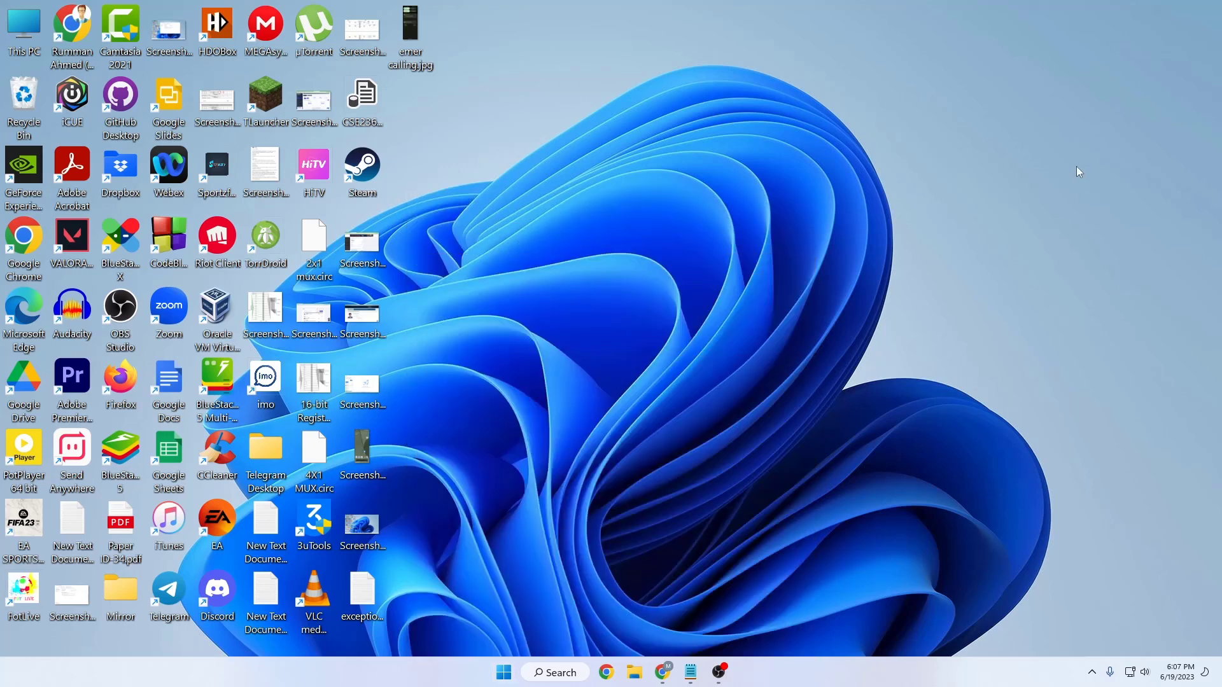